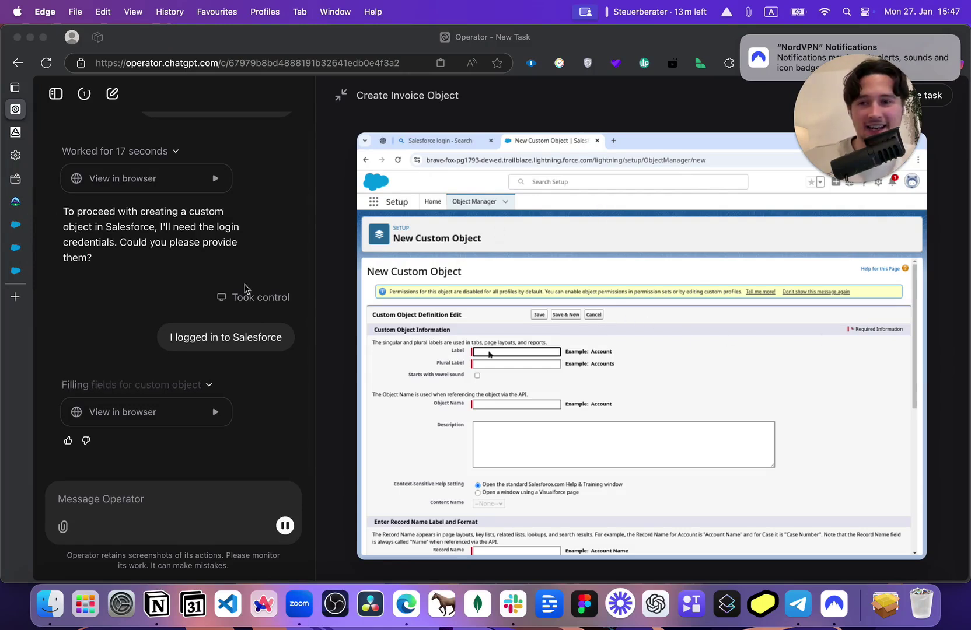
# Step: Approve saving the Invoice object with the reply "Yes, don't ask me until you are done with creating the custom object"
pyautogui.scroll(2, 242, 289)
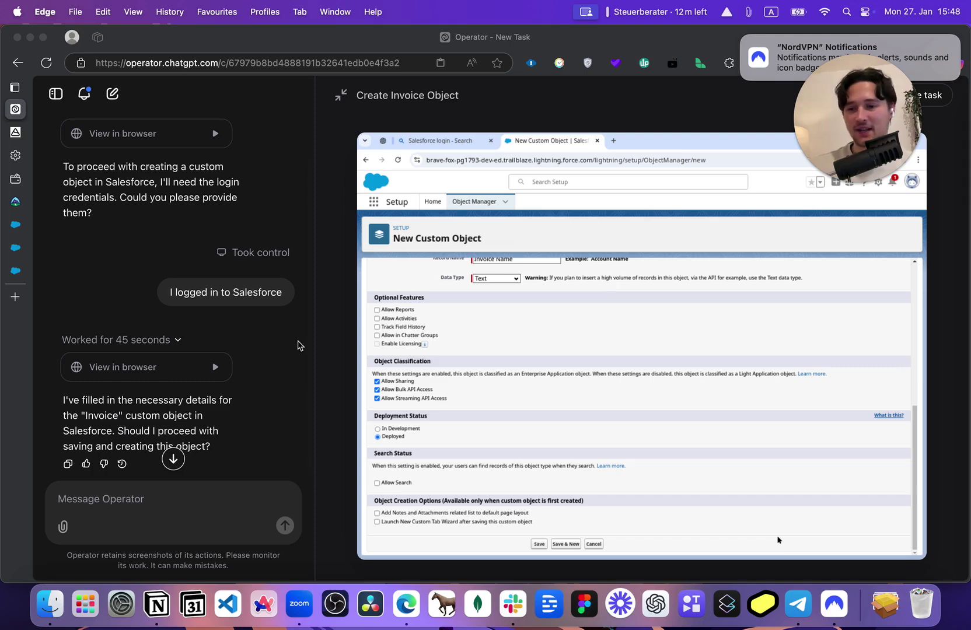
pyautogui.scroll(-1, 198, 417)
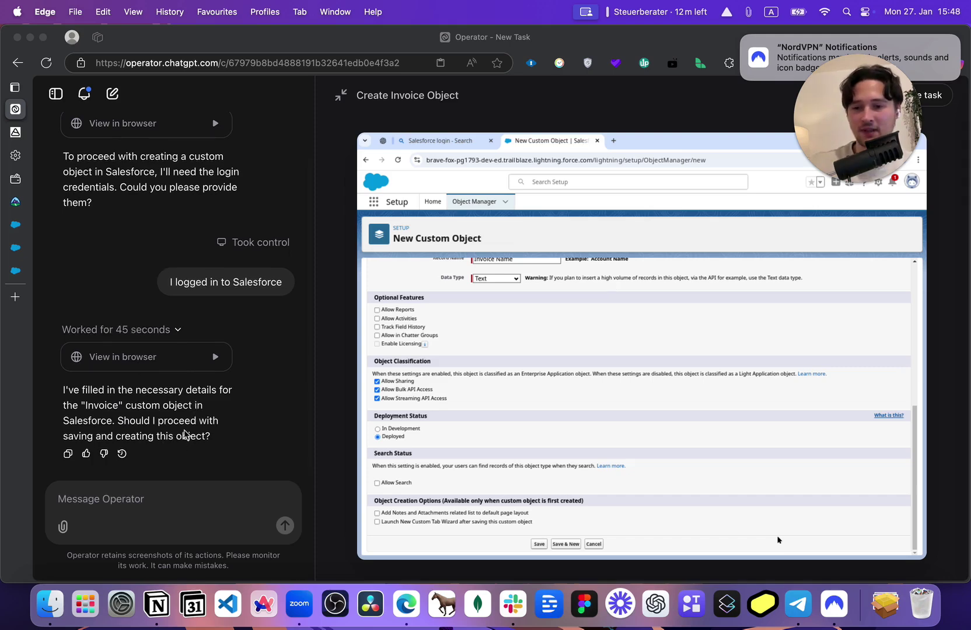
pyautogui.click(167, 497)
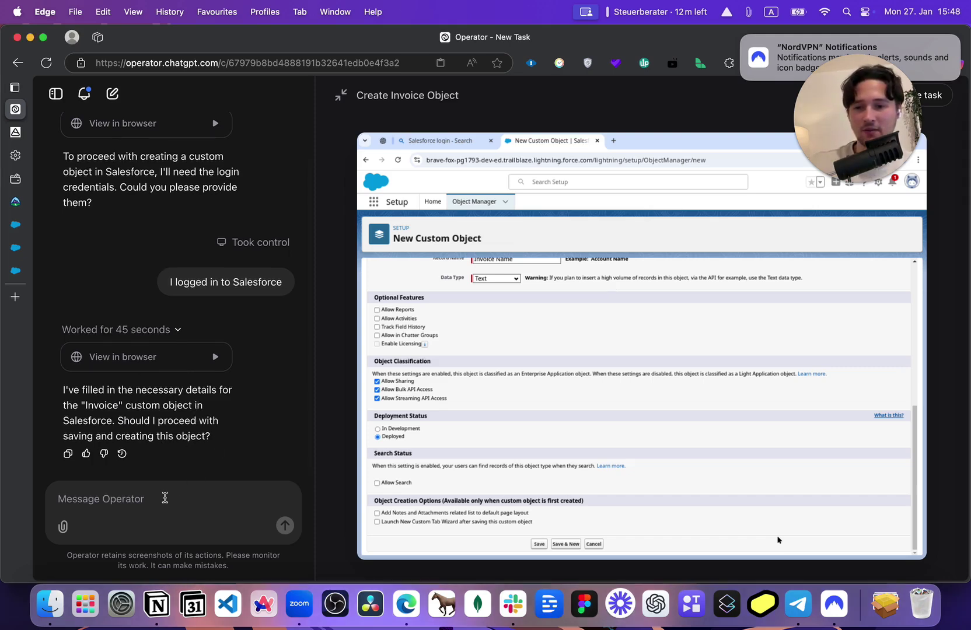
pyautogui.write("Yes, don't ask me until ")
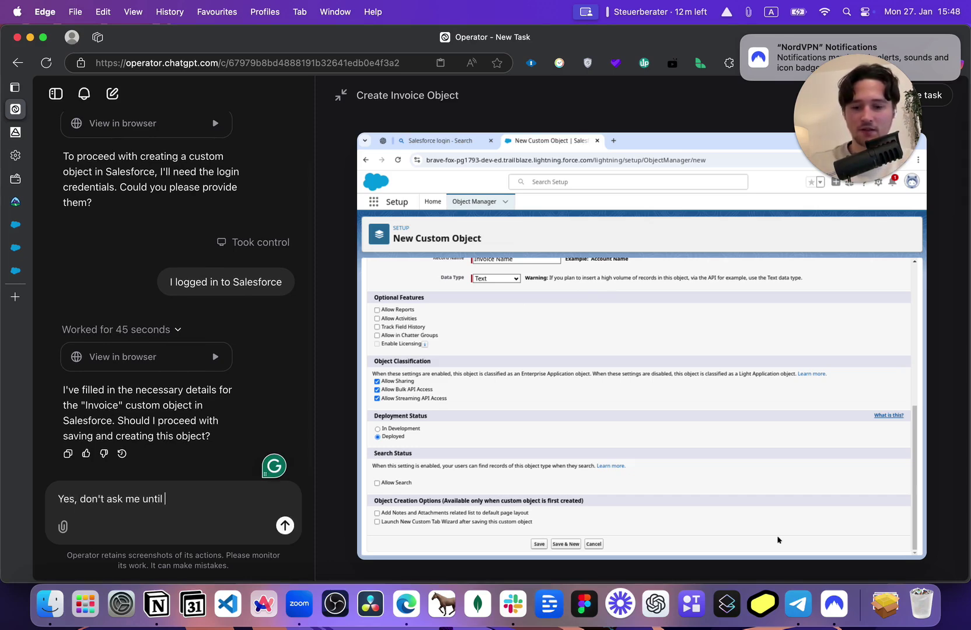
pyautogui.write('you are done wi')
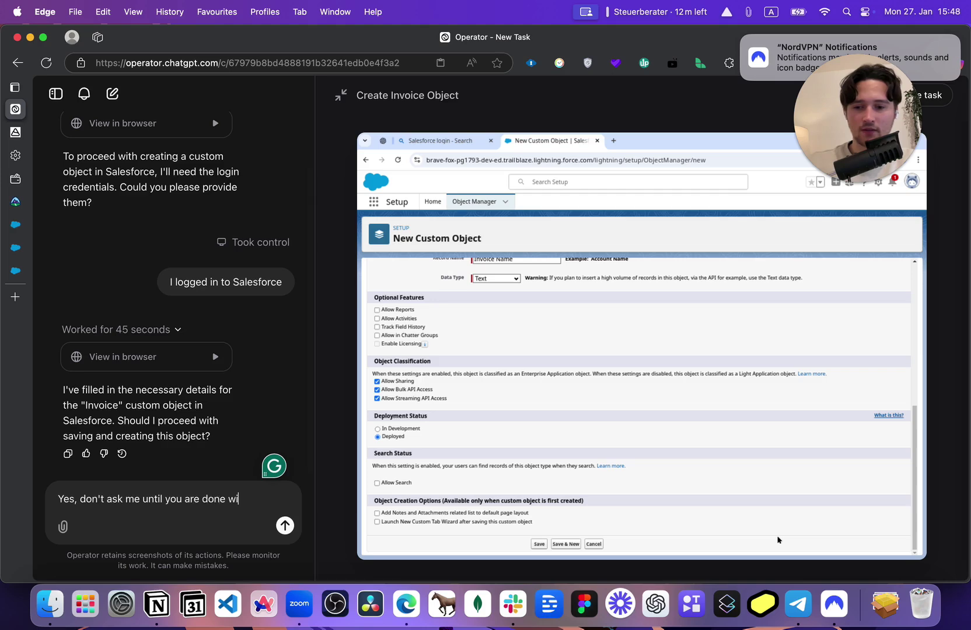
pyautogui.write('th creating the custom object')
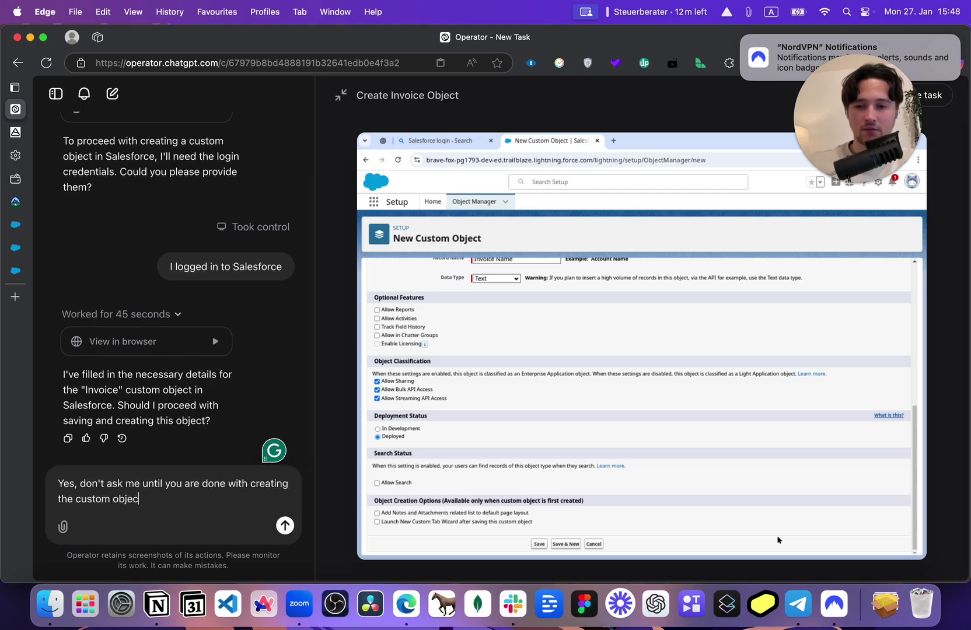
pyautogui.press('Return')
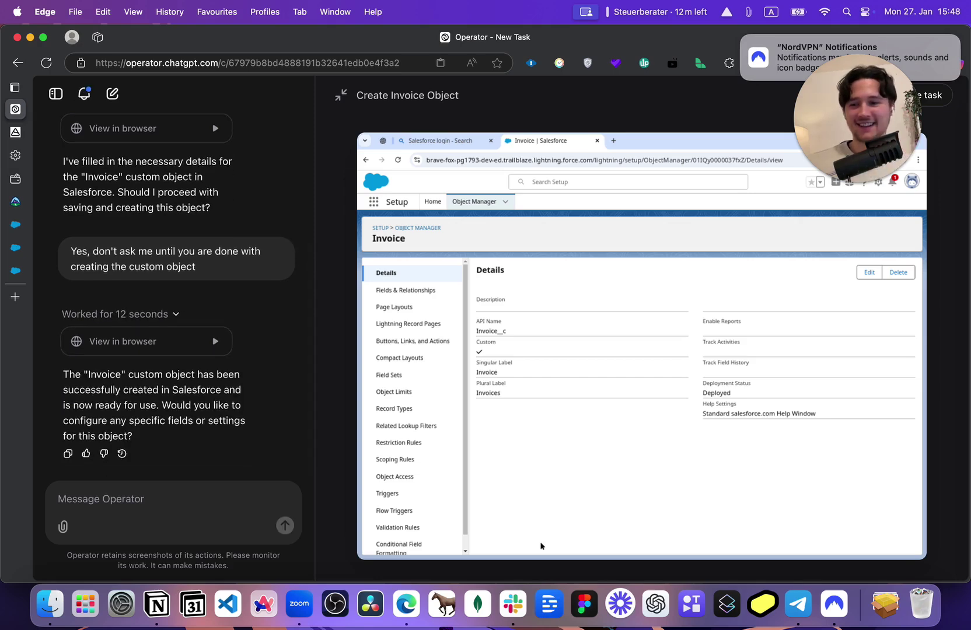
# Step: Send the request "Can you create a tab for it?" and expand the progress log of that run
pyautogui.click(186, 506)
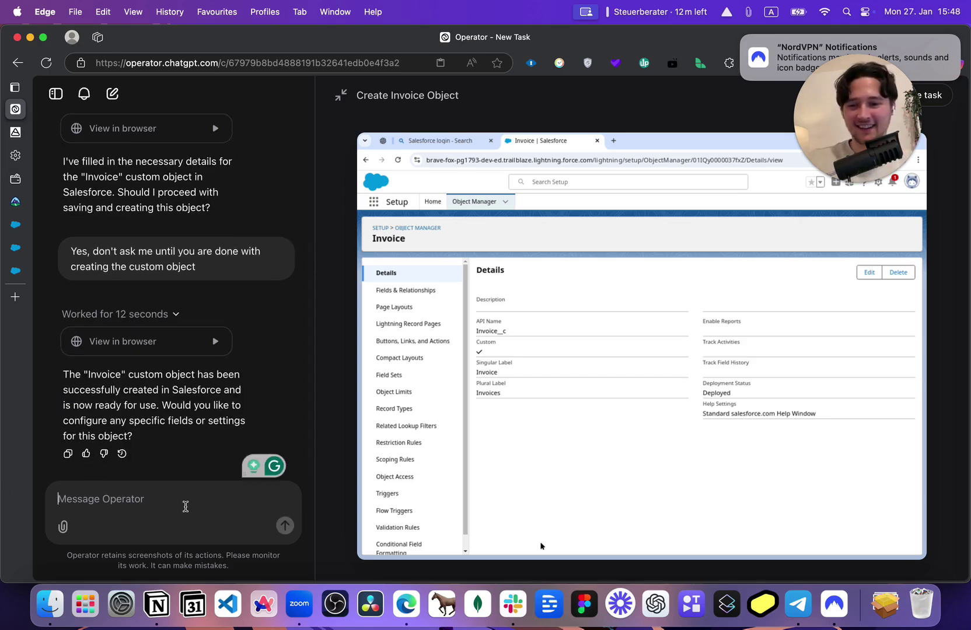
pyautogui.write('Can you create ')
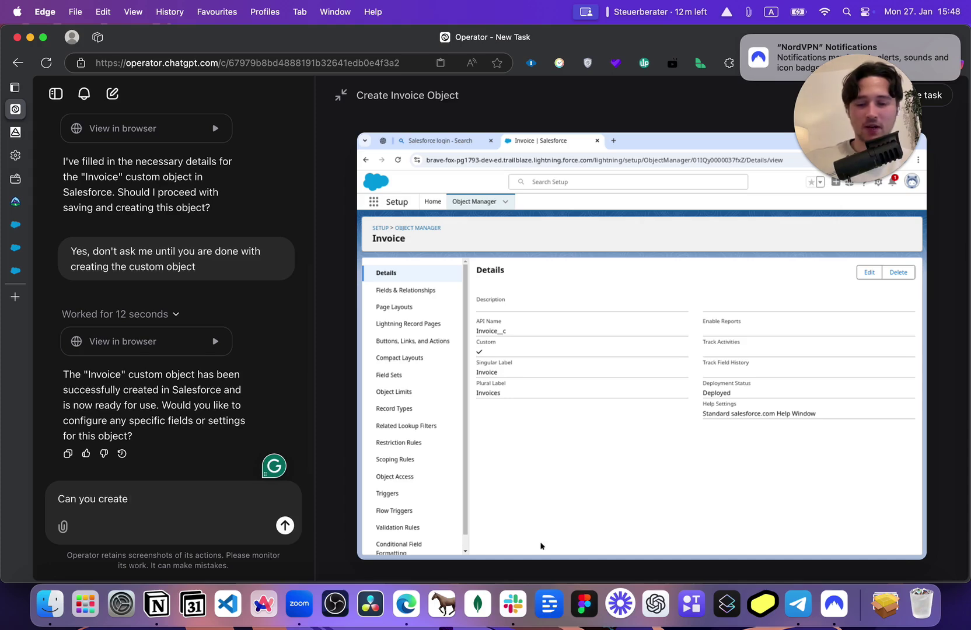
pyautogui.write('a tabn f')
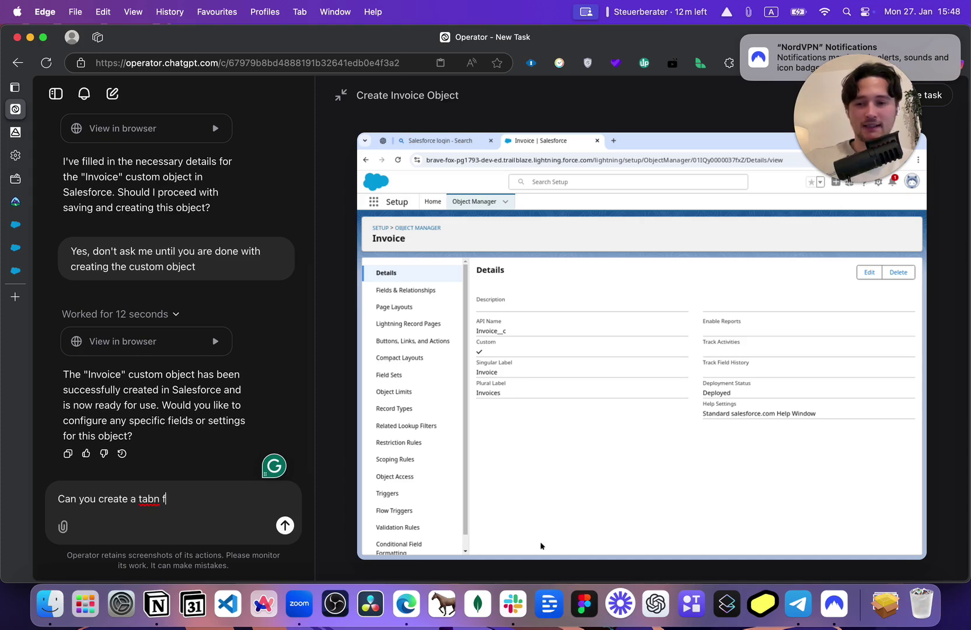
pyautogui.press('BackSpace')
pyautogui.press('BackSpace')
pyautogui.press('BackSpace')
pyautogui.write(' for it?')
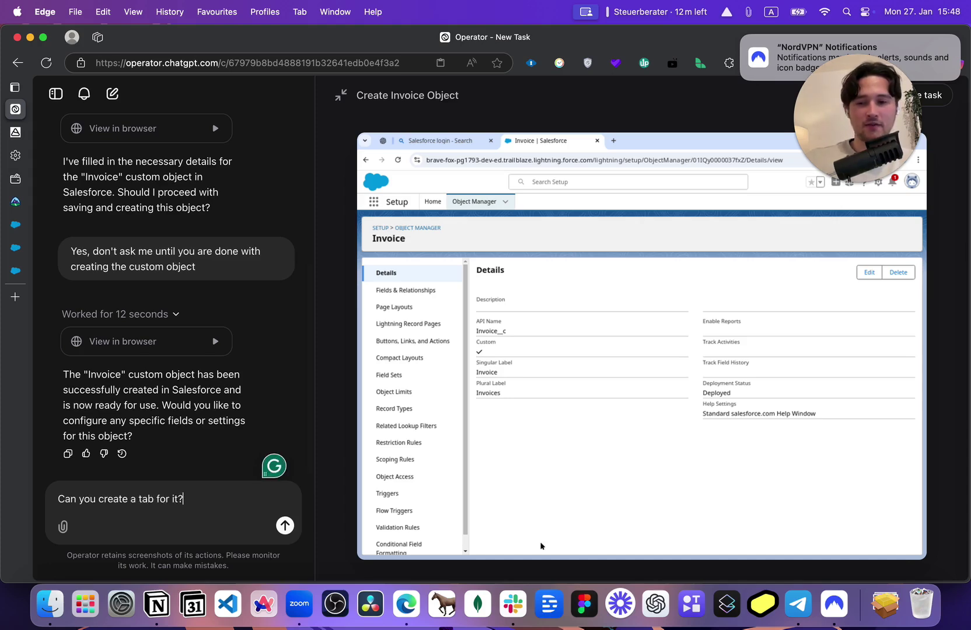
pyautogui.press('Return')
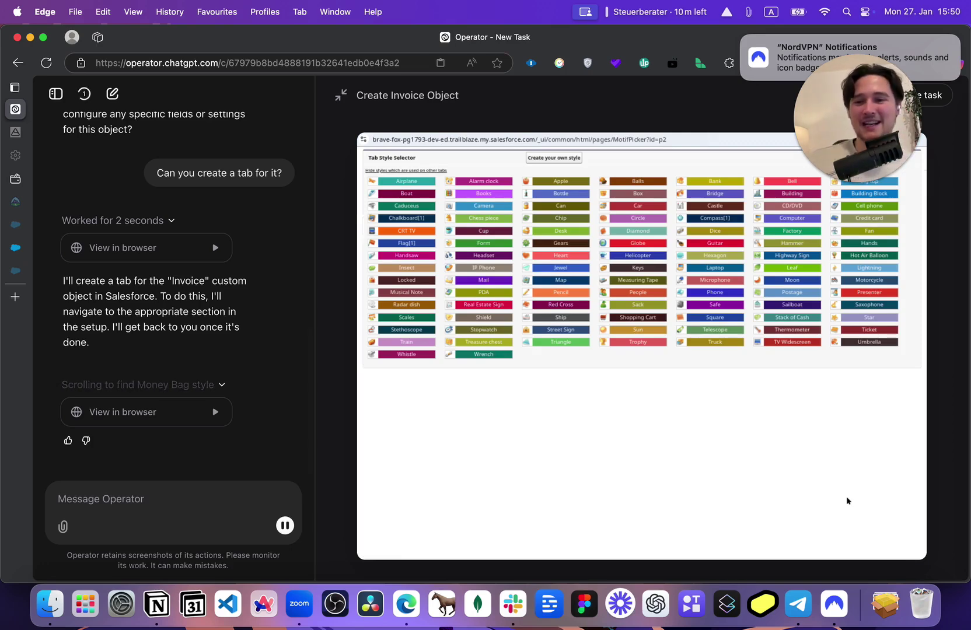
pyautogui.click(220, 385)
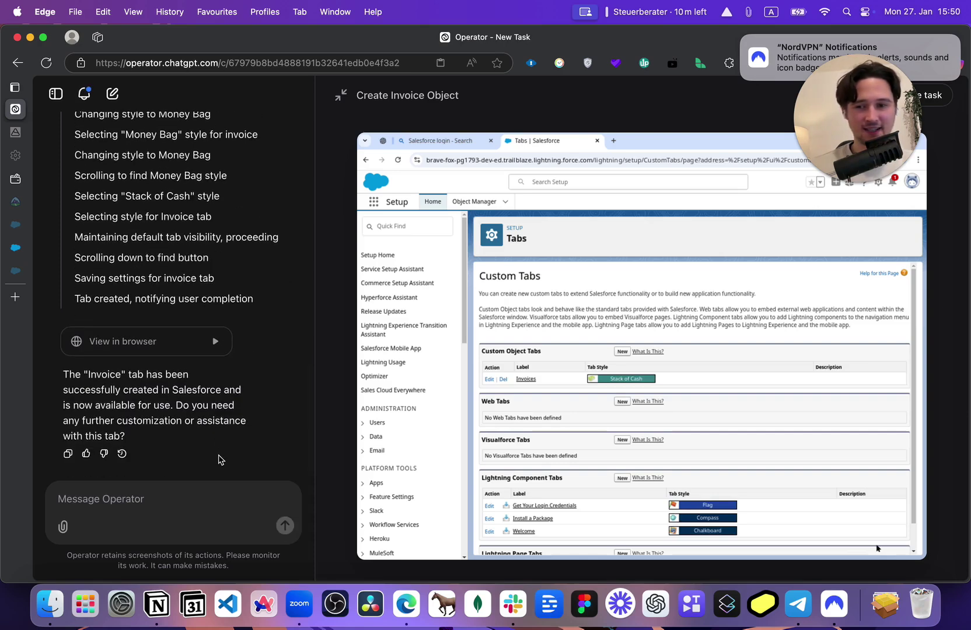
# Step: Reply "No, can you create a few dummy test records?" and expand the progress log of the record creation
pyautogui.click(181, 497)
pyautogui.write('No, can you create')
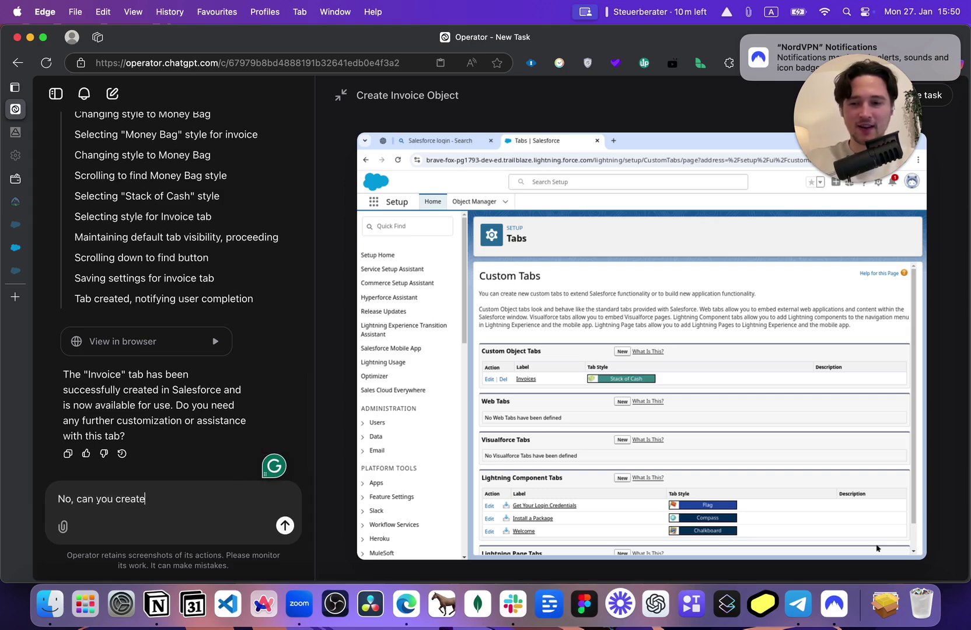
pyautogui.write(' a few du')
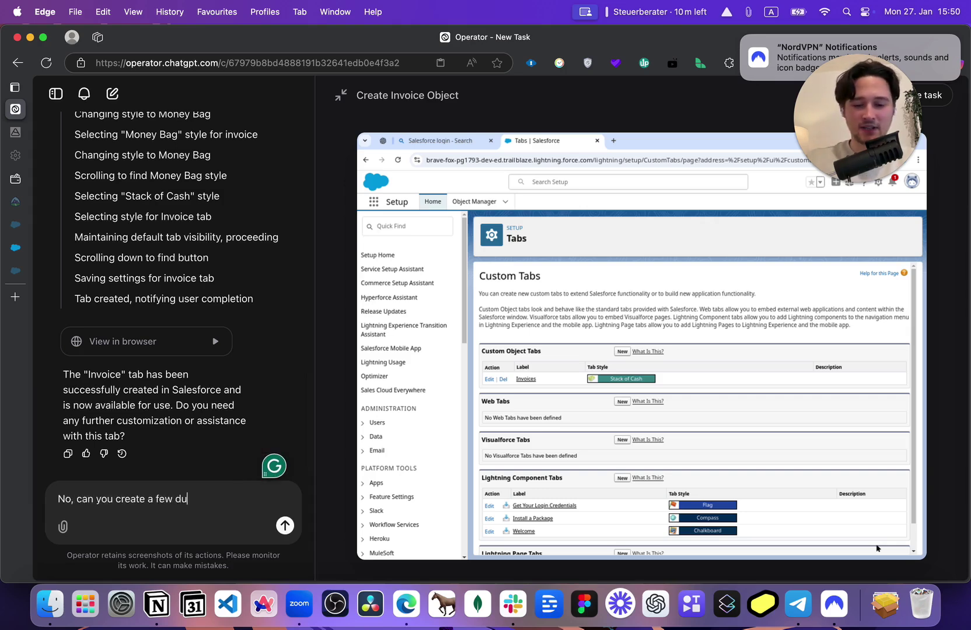
pyautogui.write('mmy test')
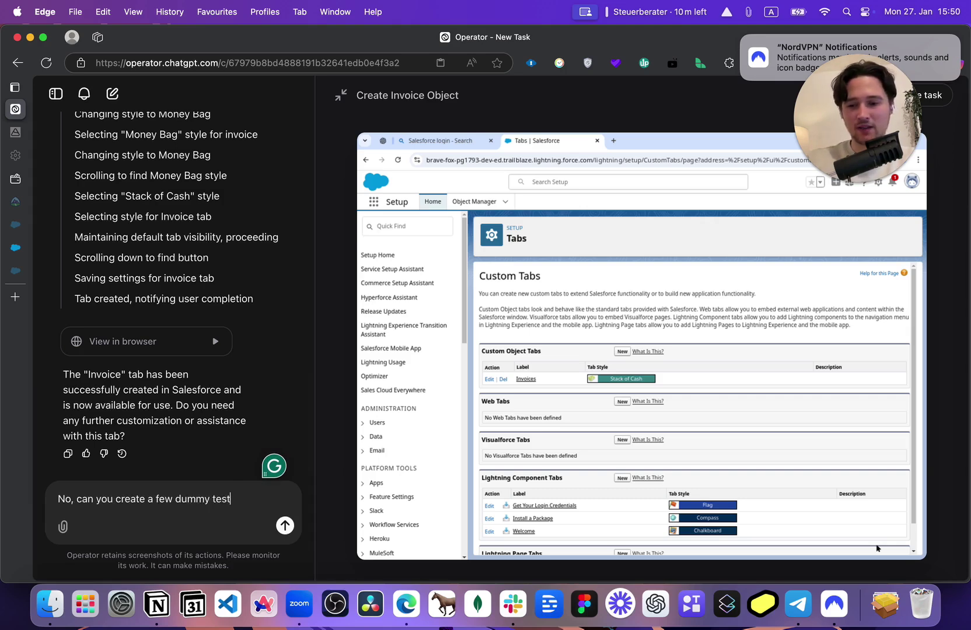
pyautogui.write(' records?')
pyautogui.press('Return')
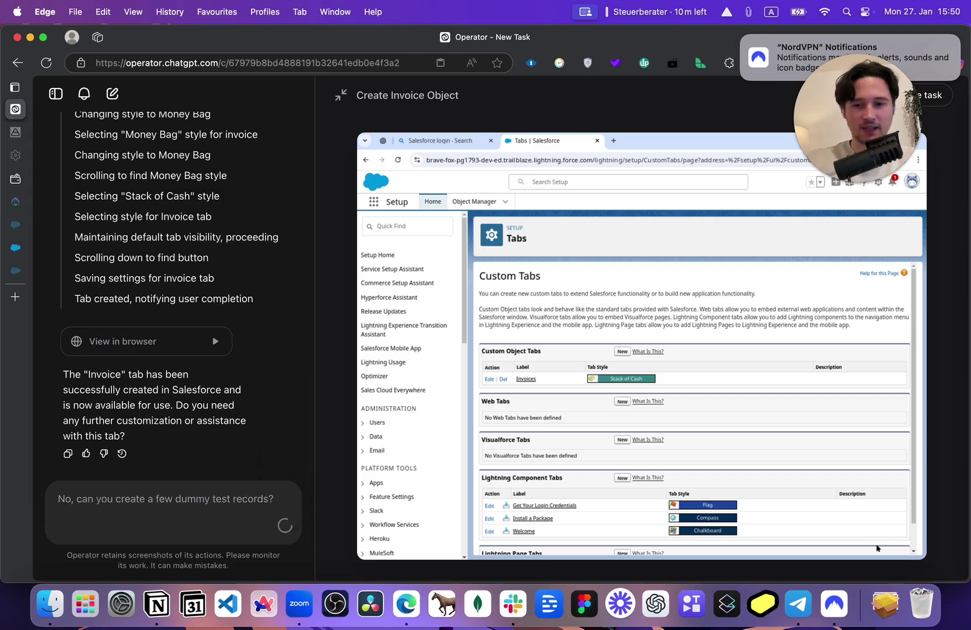
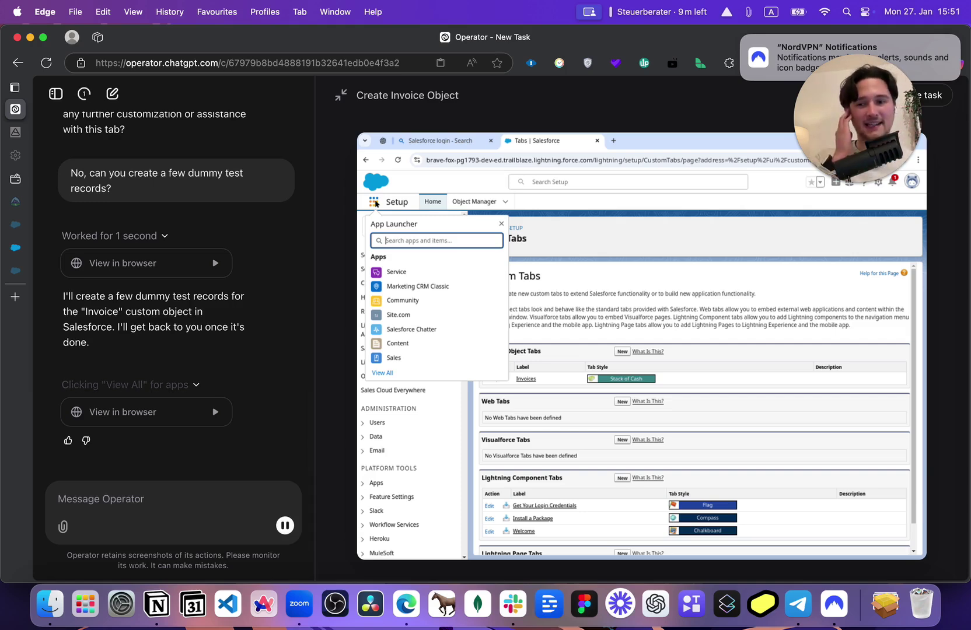
pyautogui.click(184, 384)
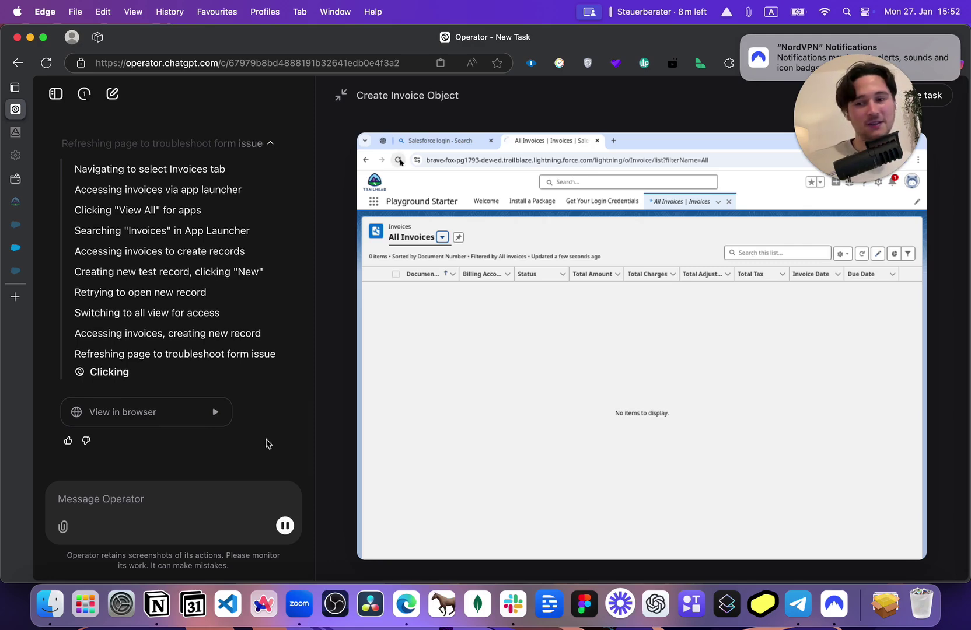
# Step: Interrupt the run with the message "use another invoice object that you just creatde. There are two, one standard one you created. use yours." and expand its log
pyautogui.click(284, 525)
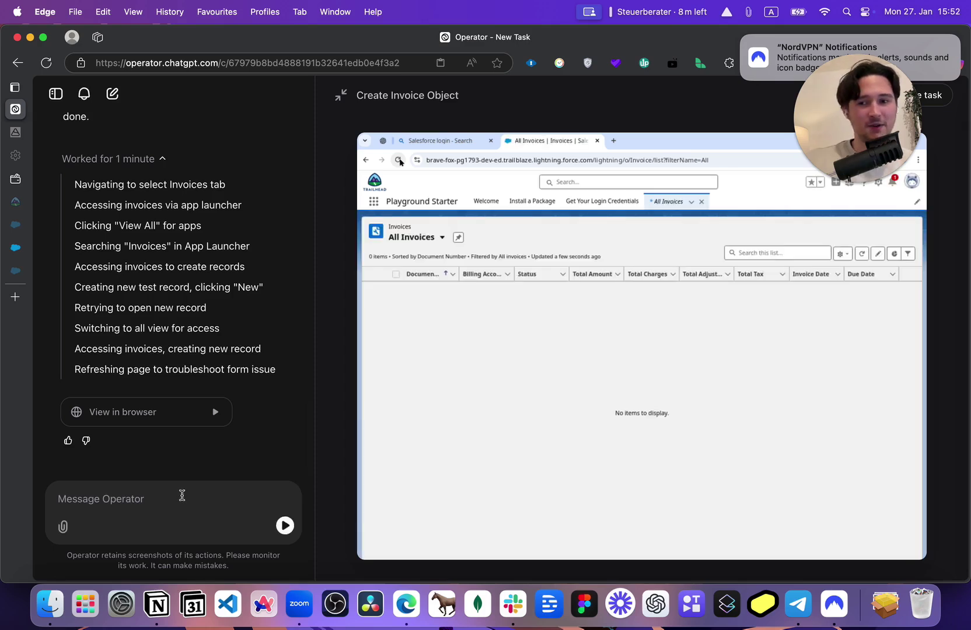
pyautogui.click(182, 496)
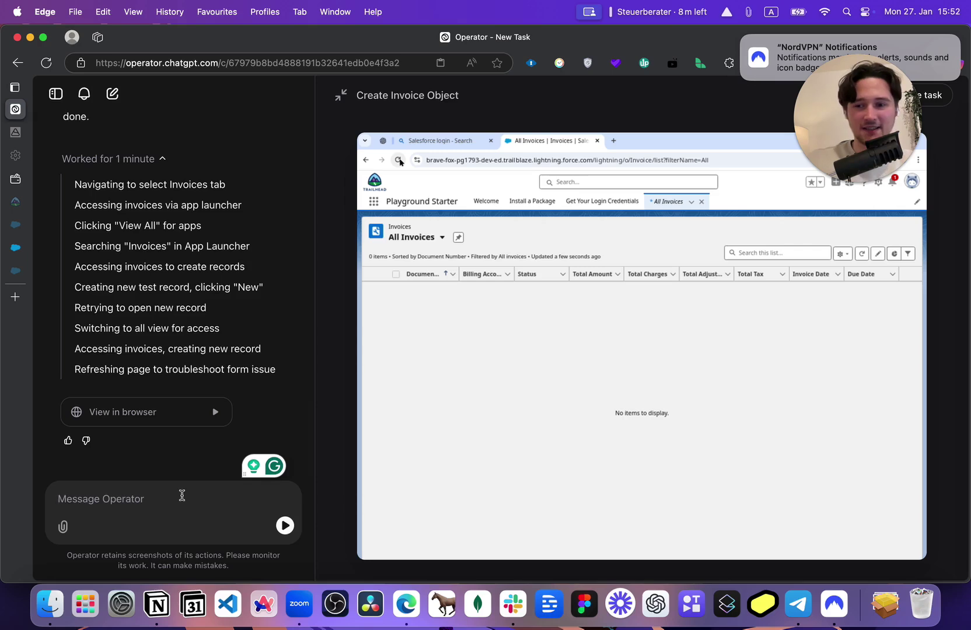
pyautogui.write('use ')
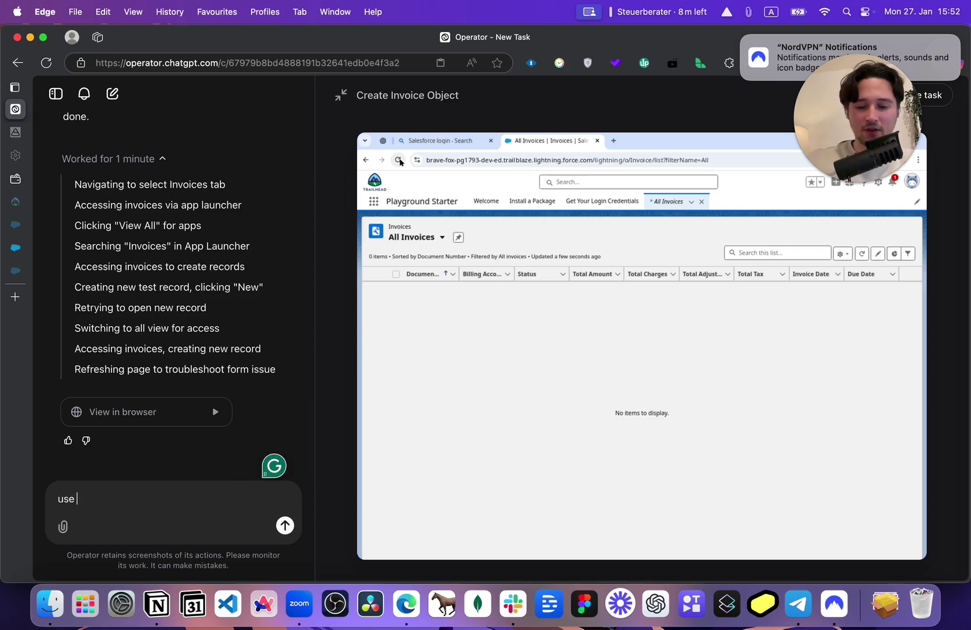
pyautogui.write('another ')
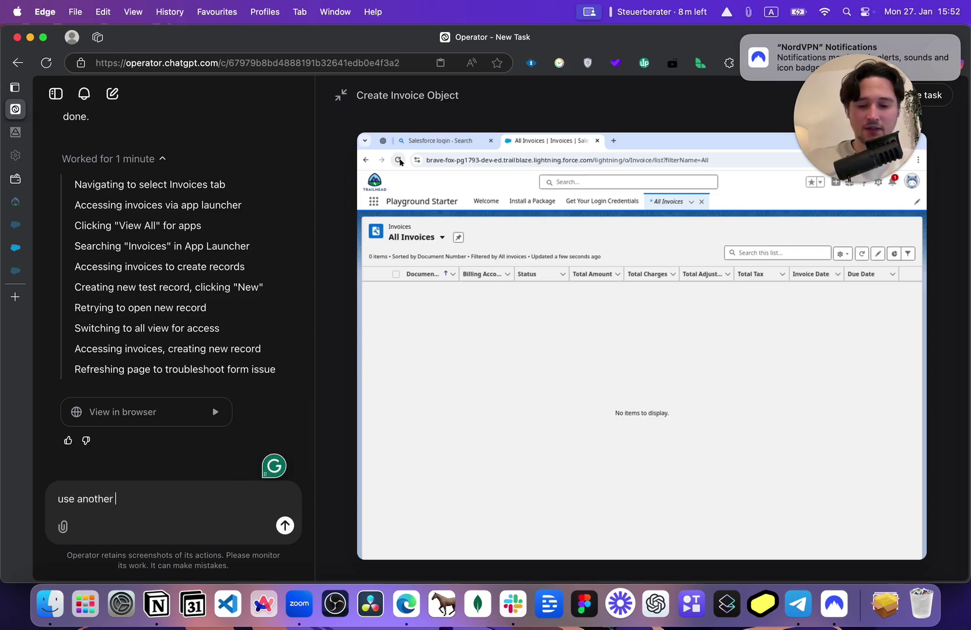
pyautogui.write('invoice ob')
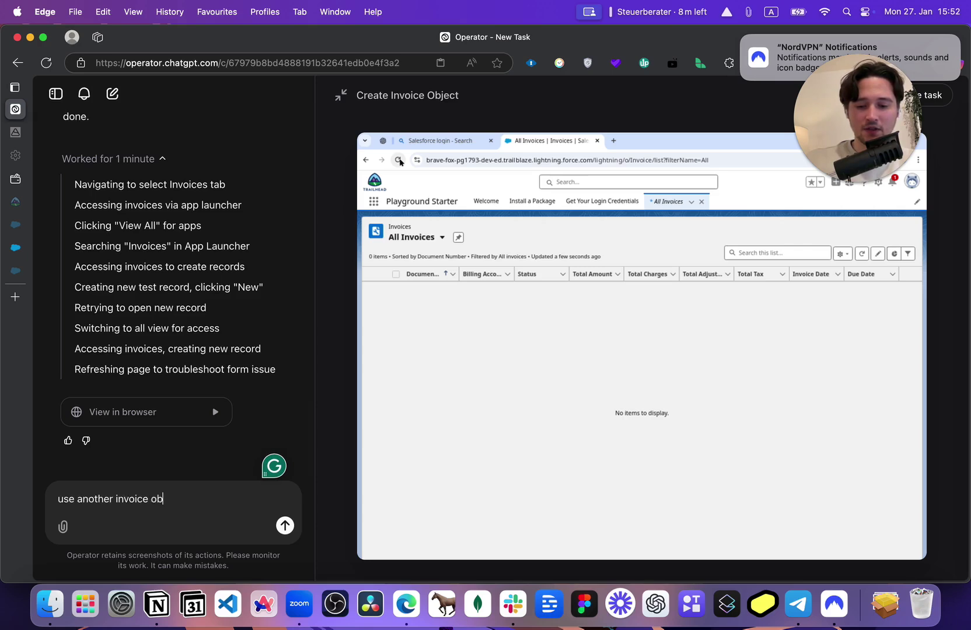
pyautogui.write('ject that you just c')
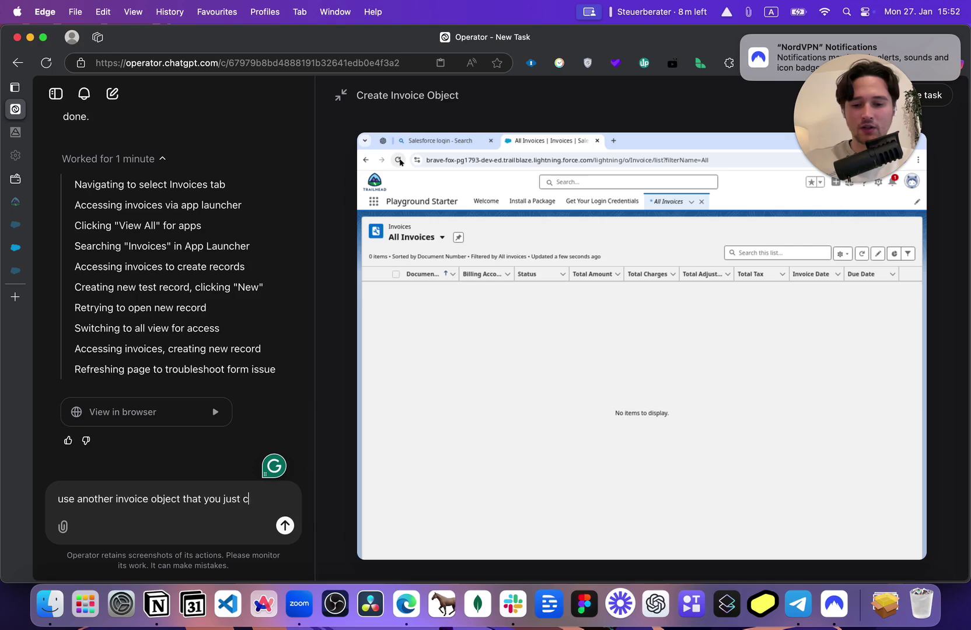
pyautogui.write('reatede. There a')
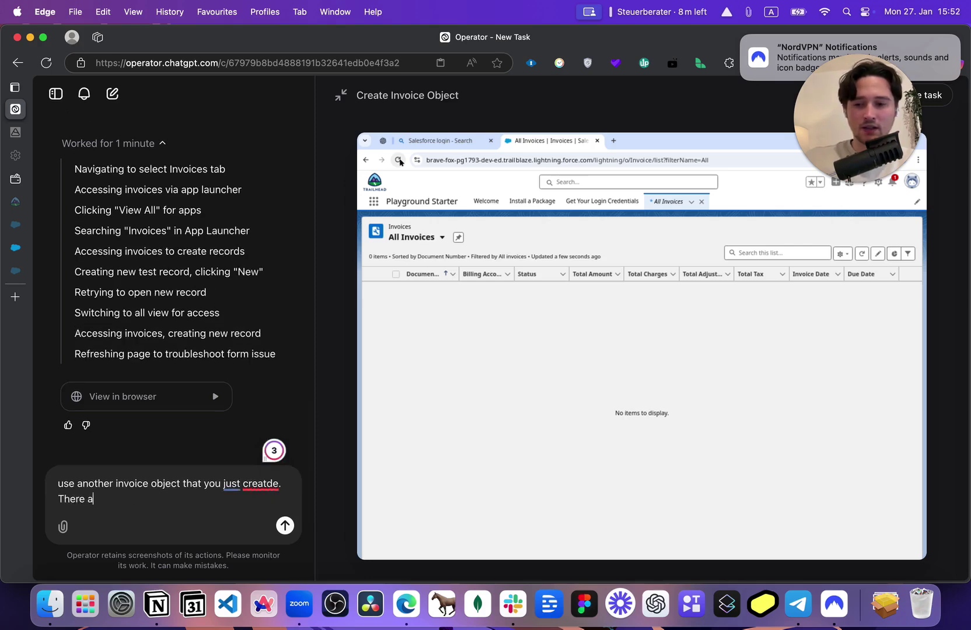
pyautogui.write('re two, on')
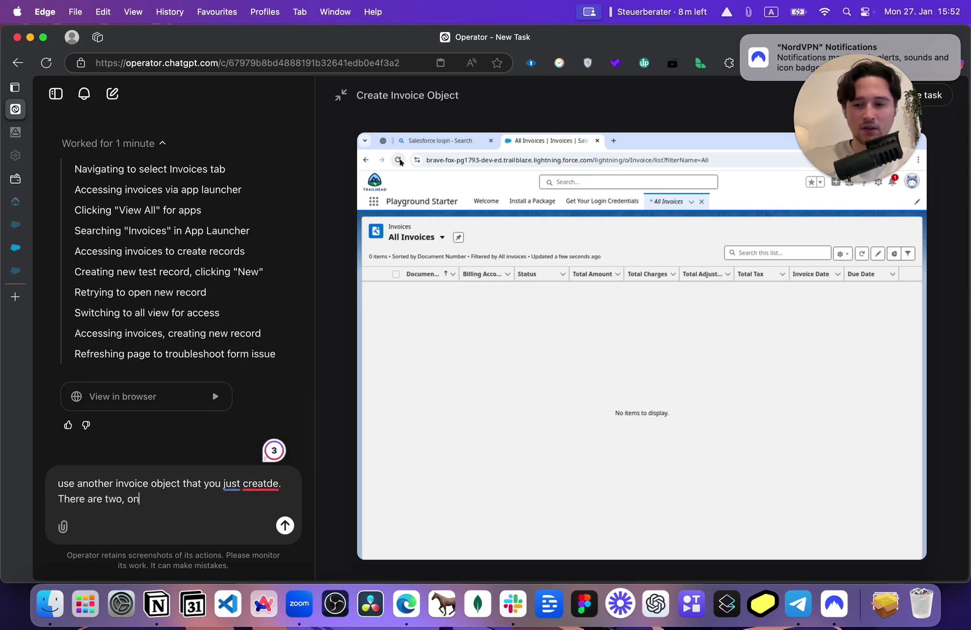
pyautogui.write('e standard one')
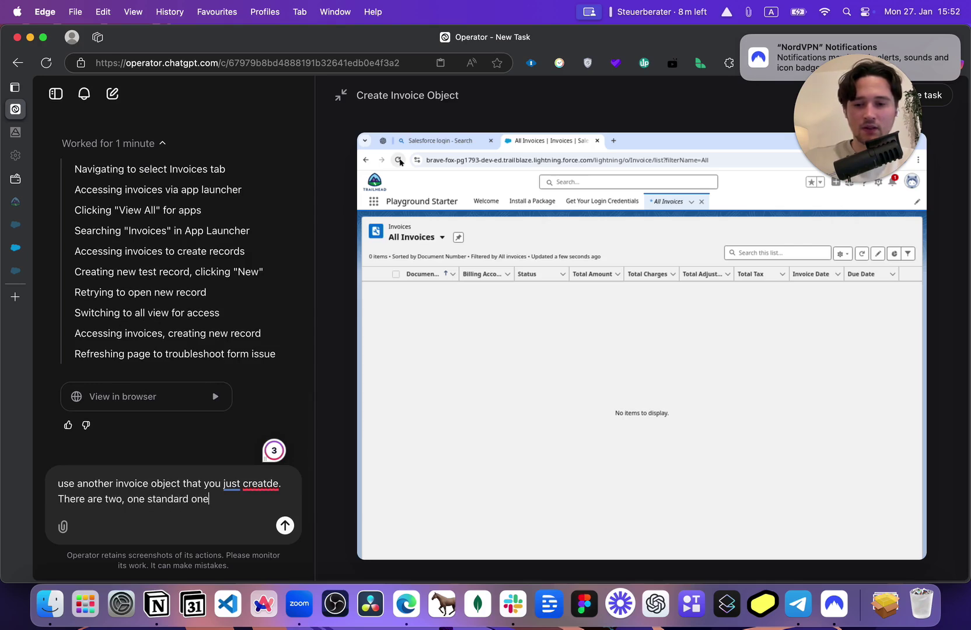
pyautogui.write(' you created')
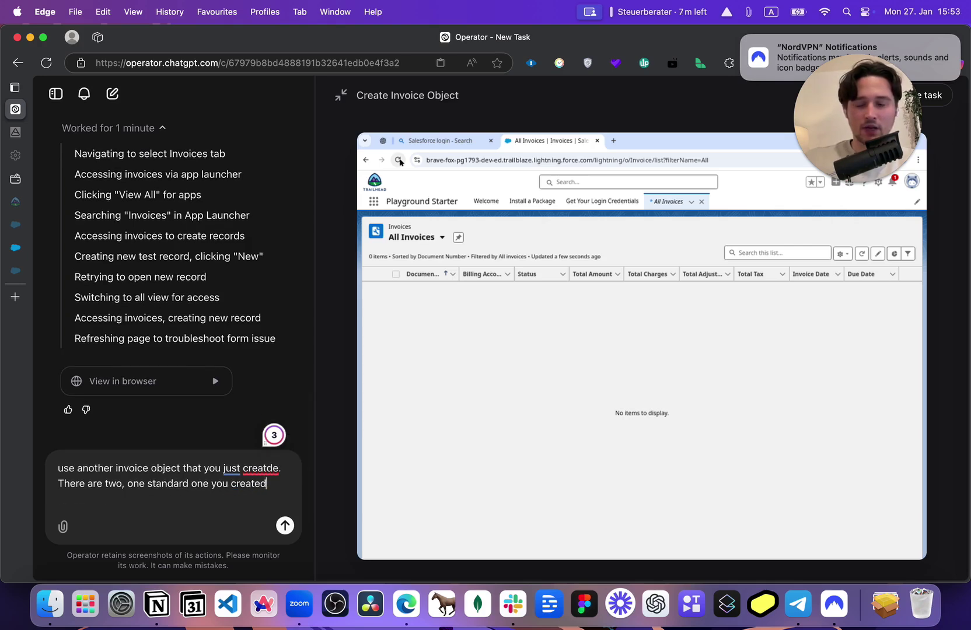
pyautogui.write('. use yours.')
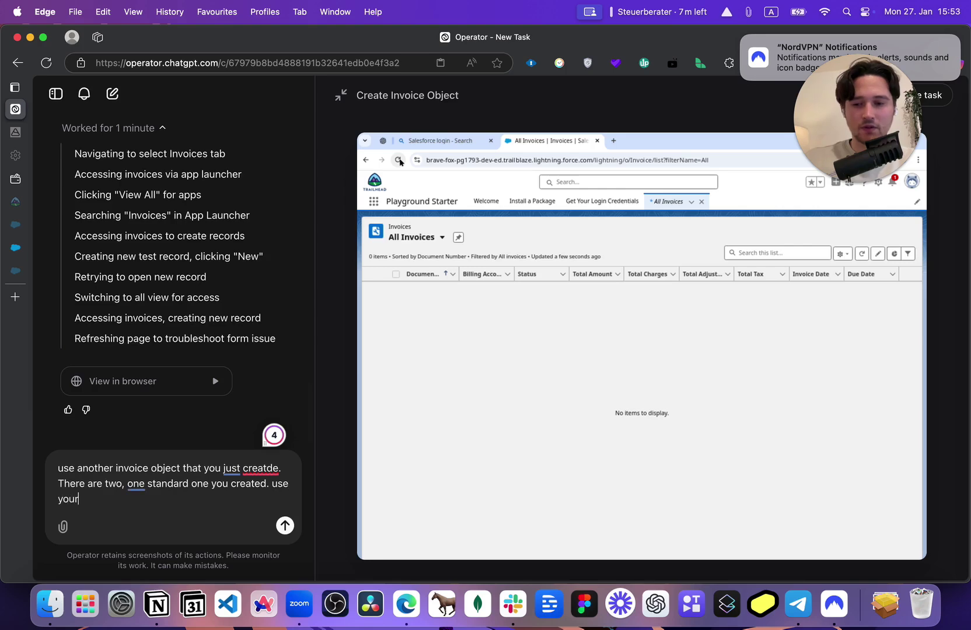
pyautogui.press('Return')
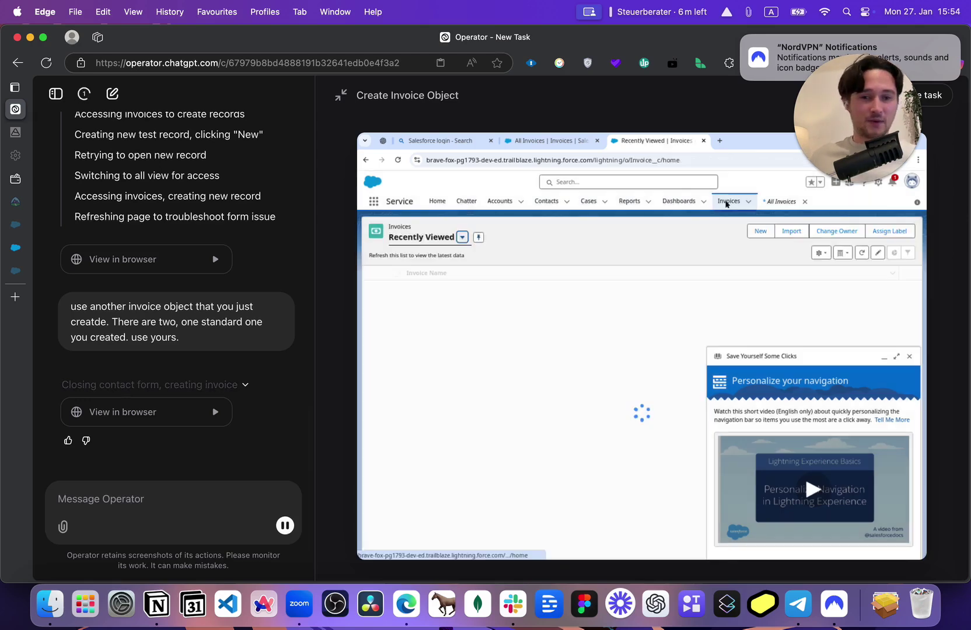
pyautogui.click(230, 393)
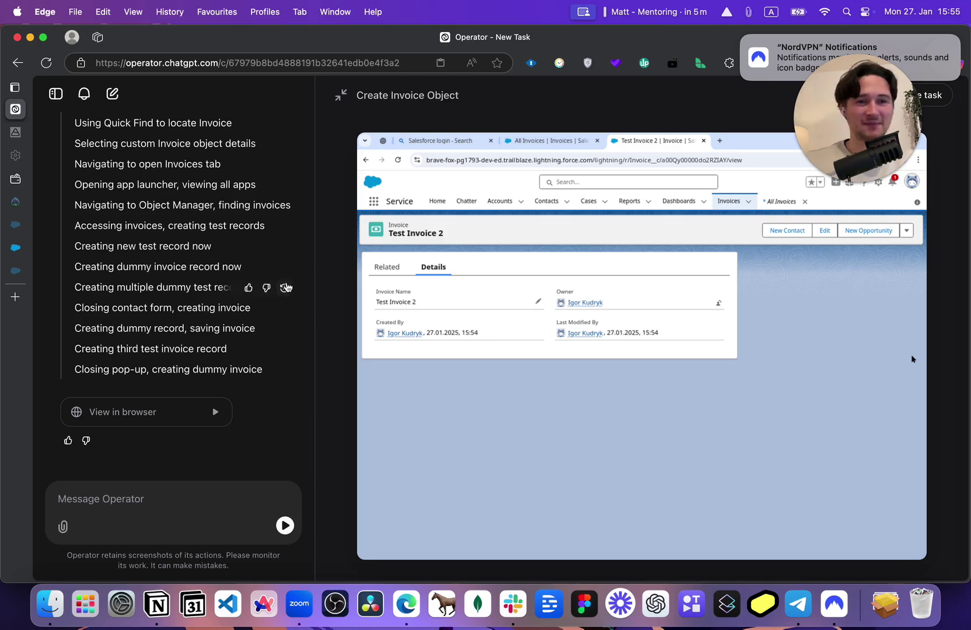
# Step: Send "Can you now open developer console and execute apex script that would query all invoices and delete them? Use Invoice__c, developer console and anon. window"
pyautogui.moveTo(289, 310)
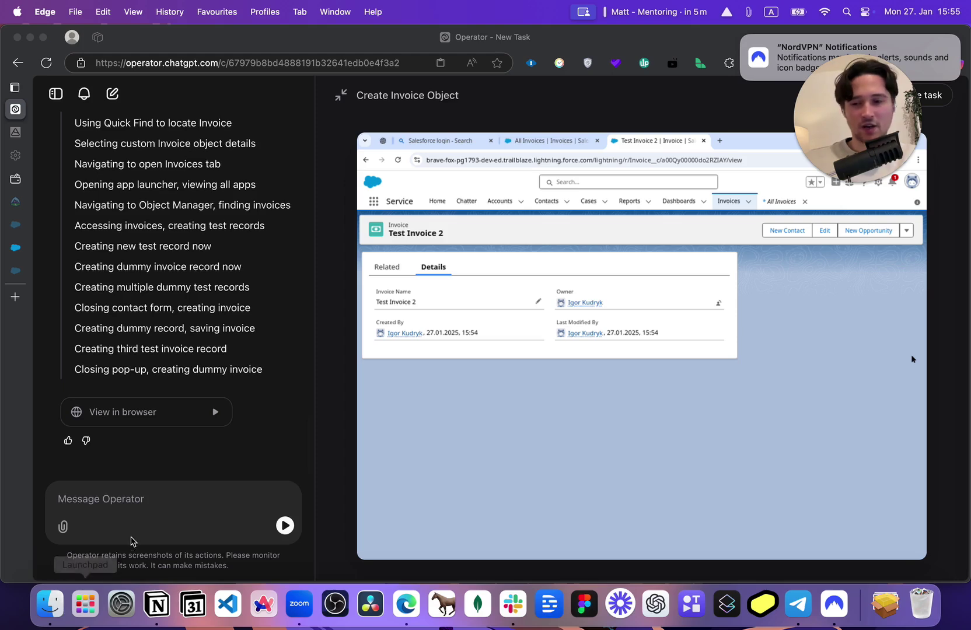
pyautogui.click(141, 507)
pyautogui.write('Can you ')
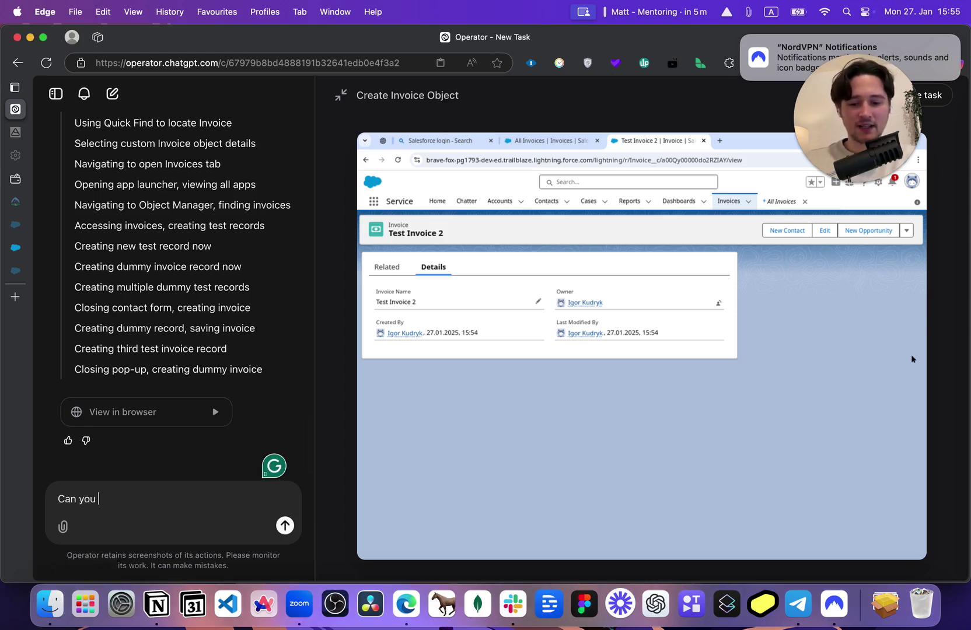
pyautogui.write('now open developer ')
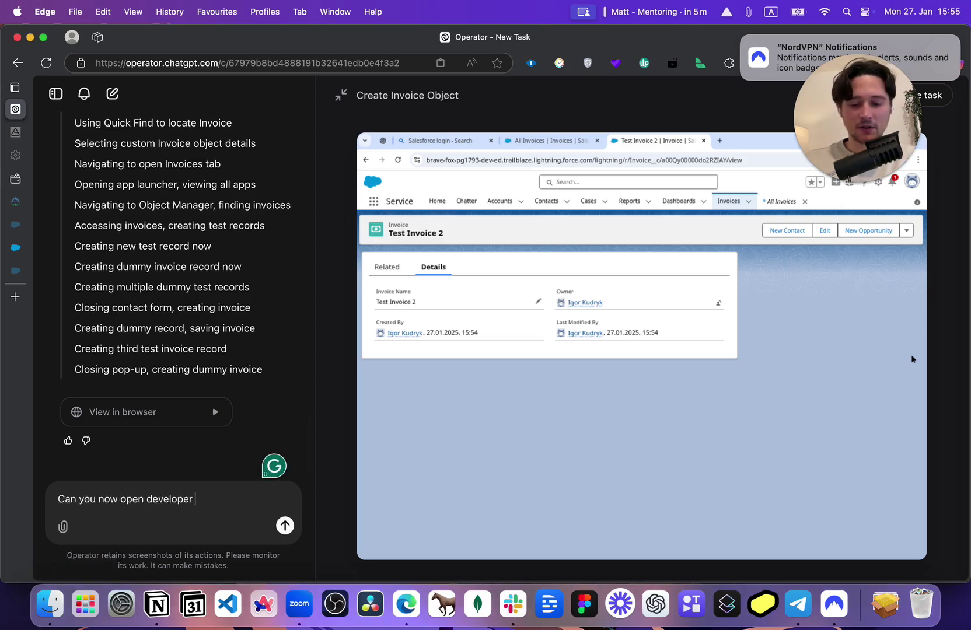
pyautogui.write('console and')
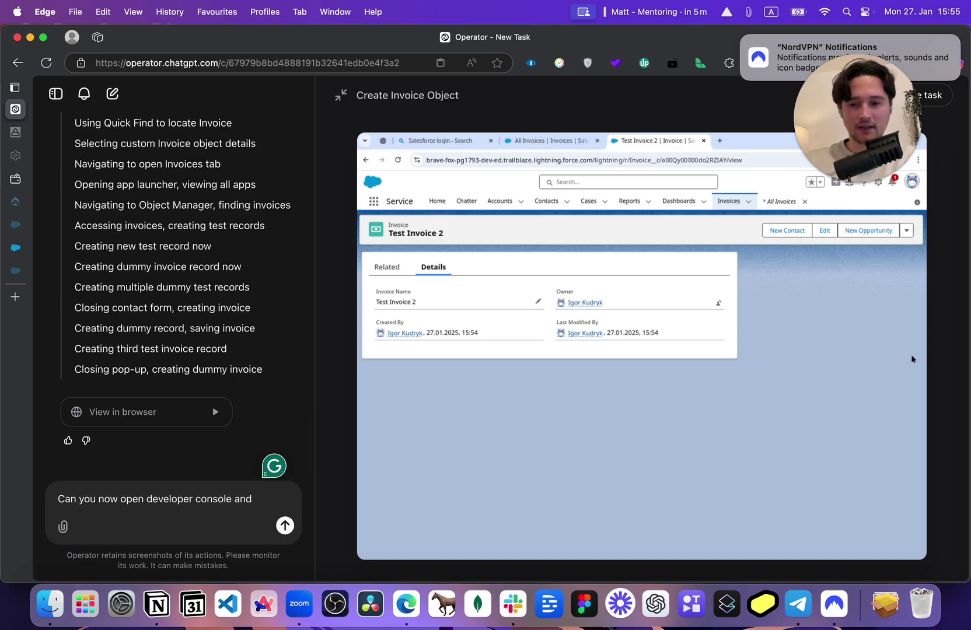
pyautogui.write(' execute ape x')
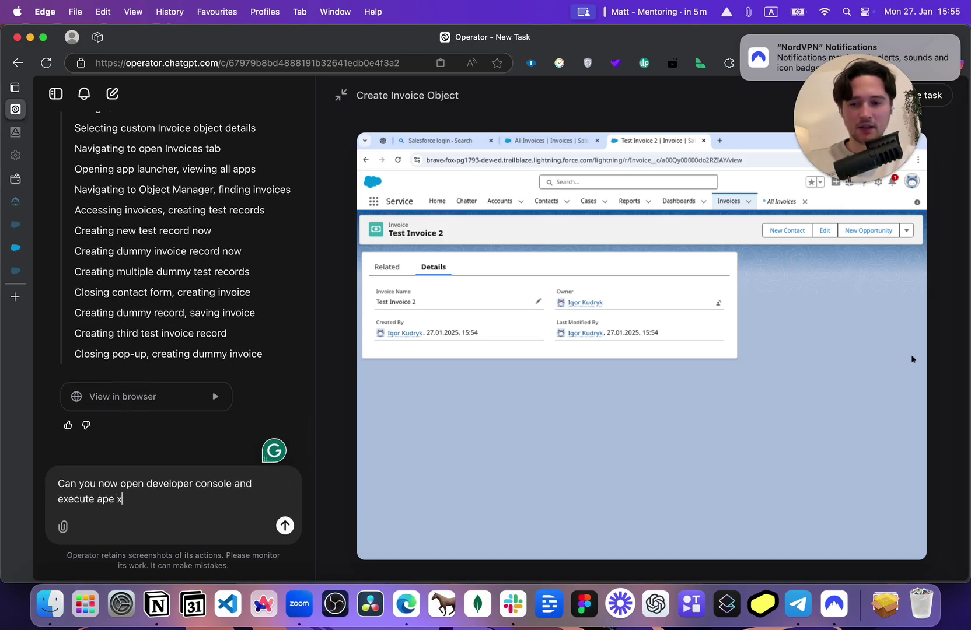
pyautogui.write(' script t')
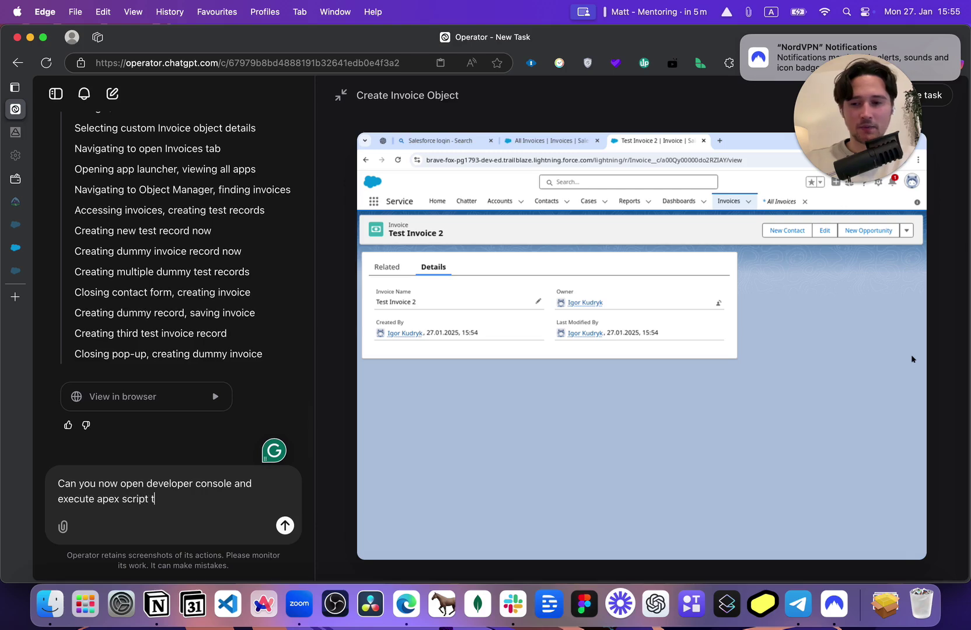
pyautogui.write('hat would ')
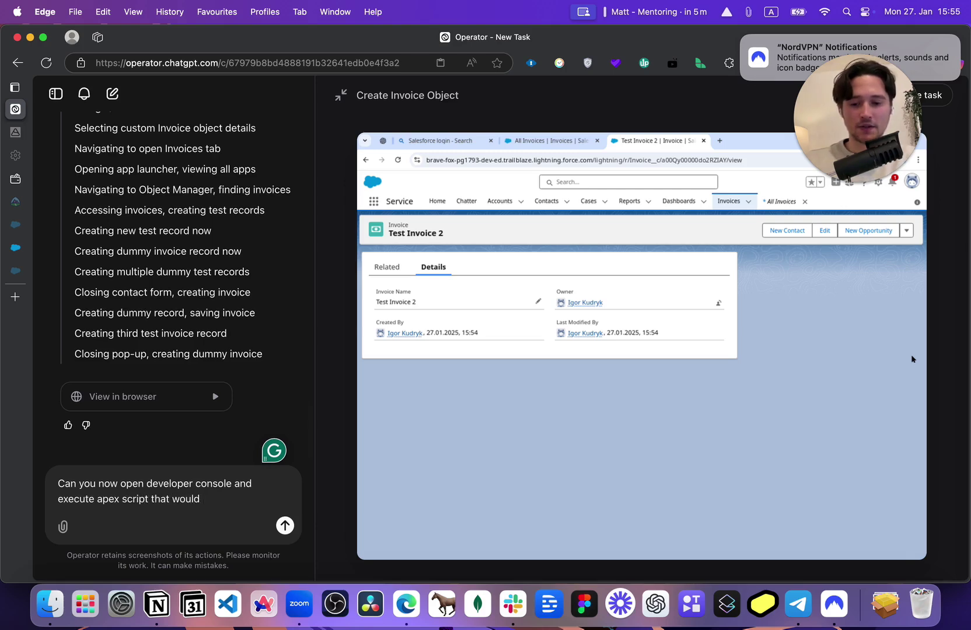
pyautogui.write('que')
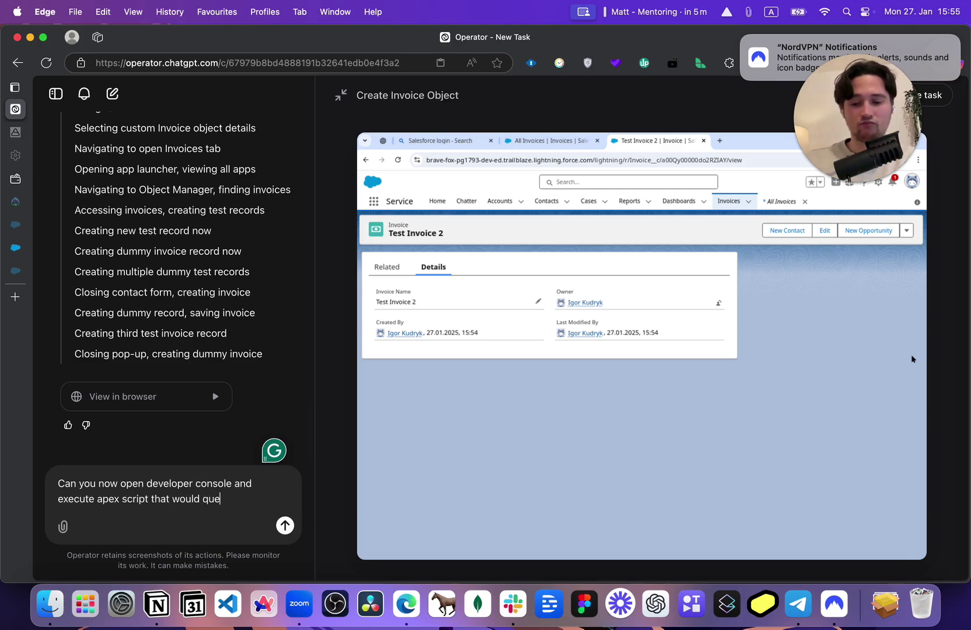
pyautogui.write('ry all invoices and')
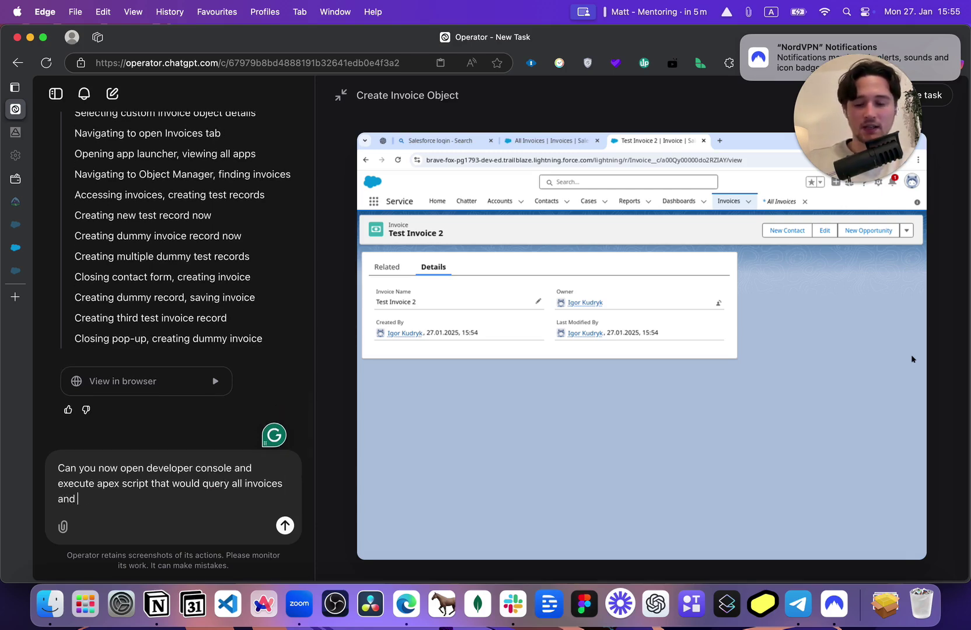
pyautogui.write(' delete ')
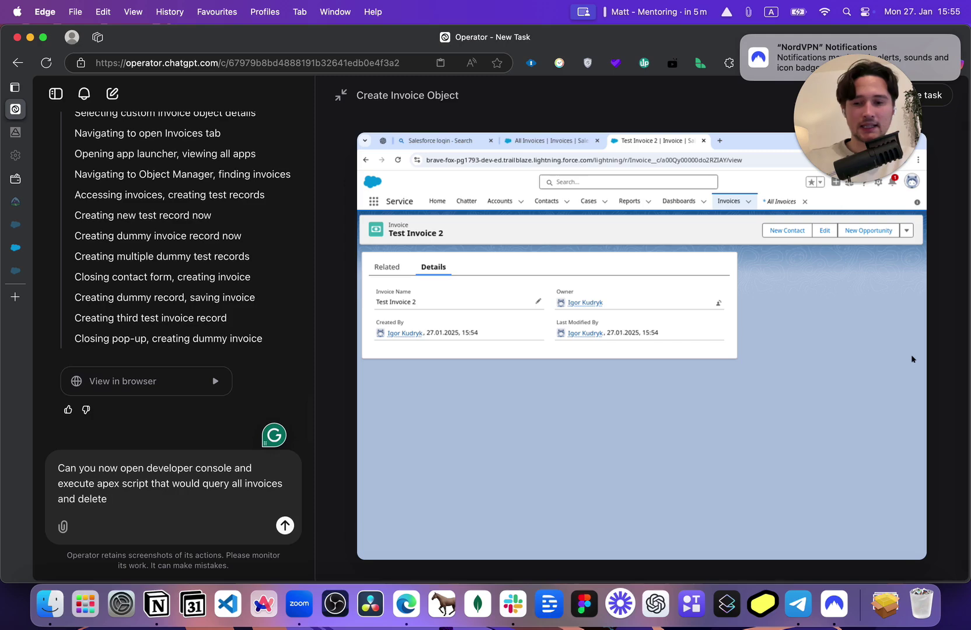
pyautogui.write('them? Use')
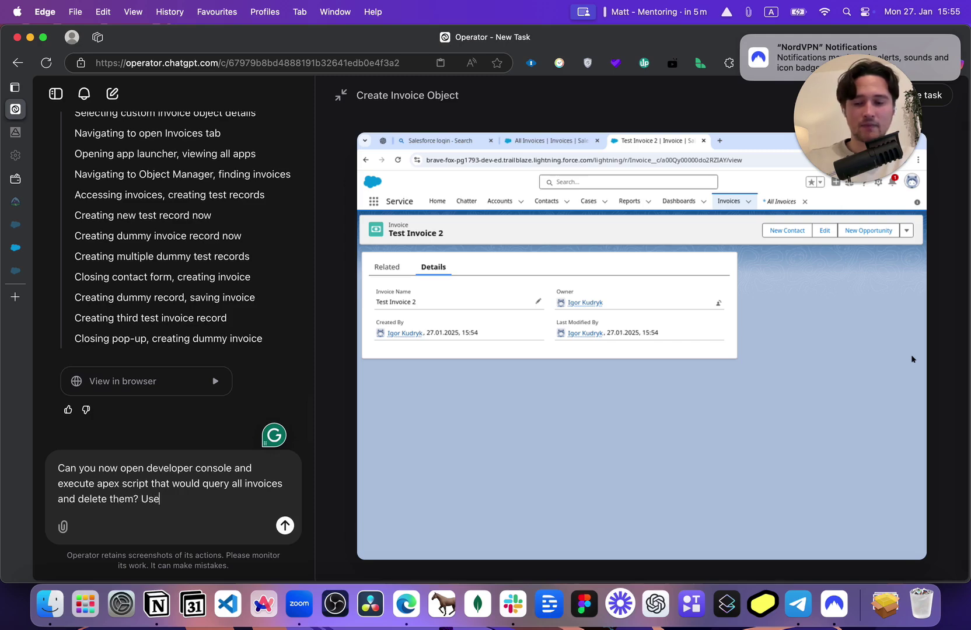
pyautogui.write(' Invoice__c')
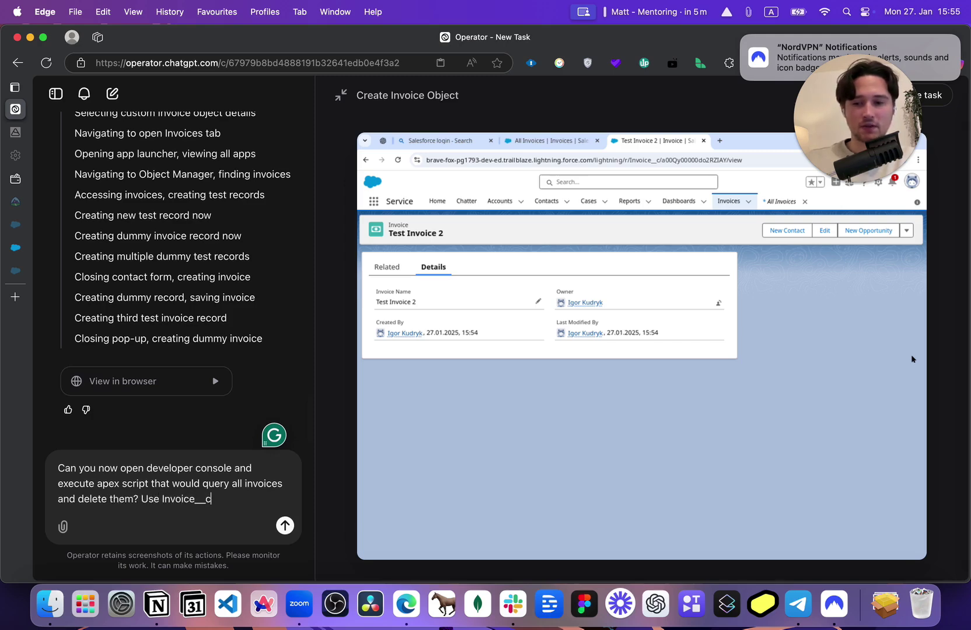
pyautogui.write(' an')
pyautogui.press('BackSpace')
pyautogui.press('BackSpace')
pyautogui.press('BackSpace')
pyautogui.write(', developer console and ')
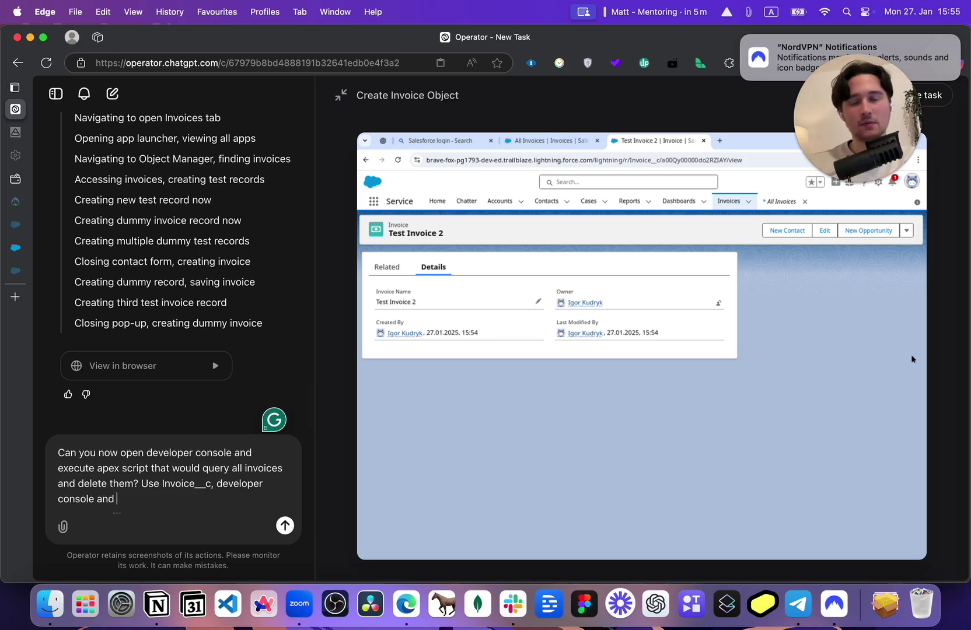
pyautogui.write('anon. ')
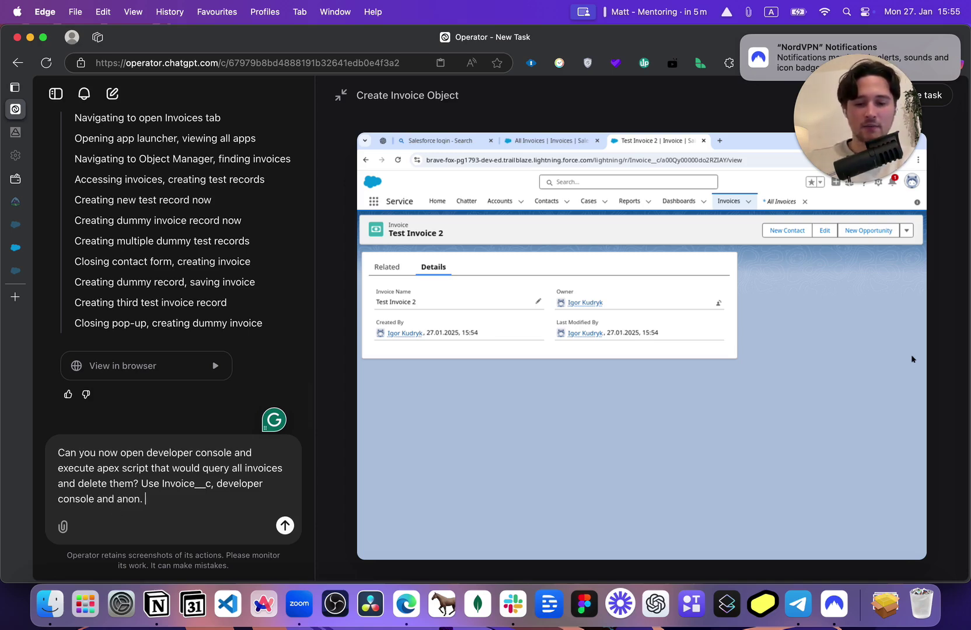
pyautogui.write('win')
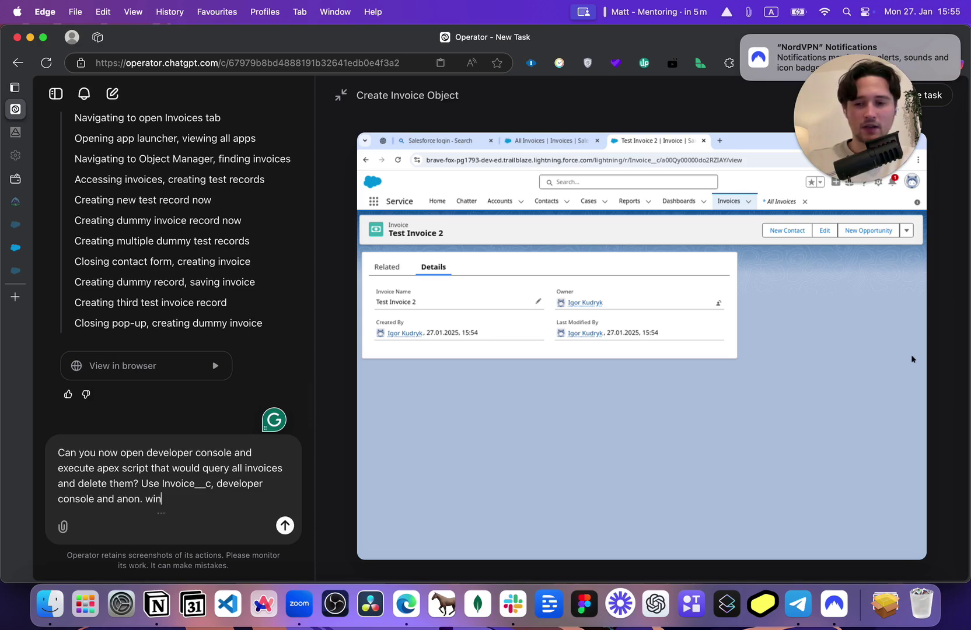
pyautogui.write('do')
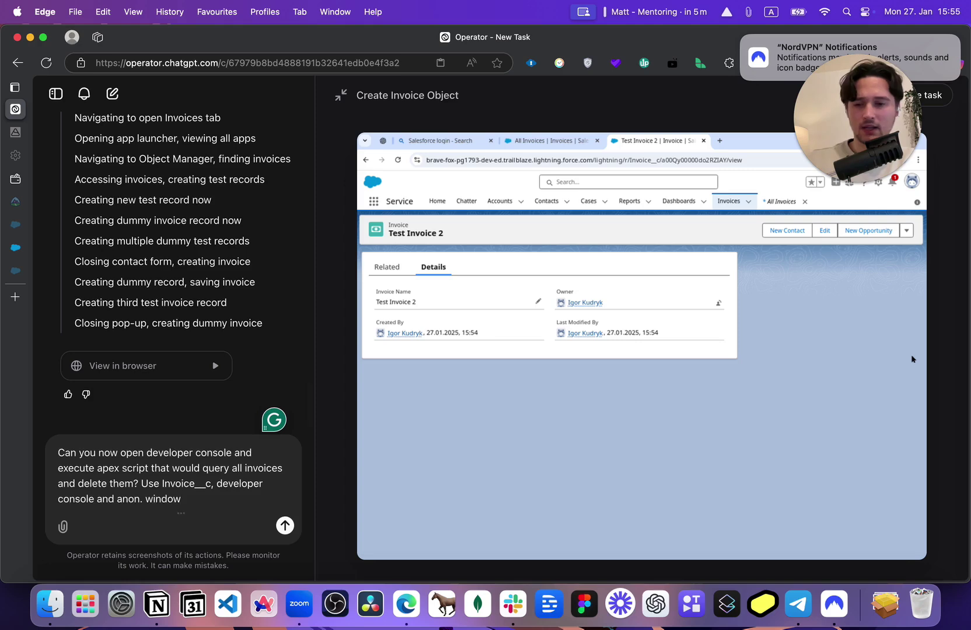
pyautogui.write('w')
pyautogui.press('Return')
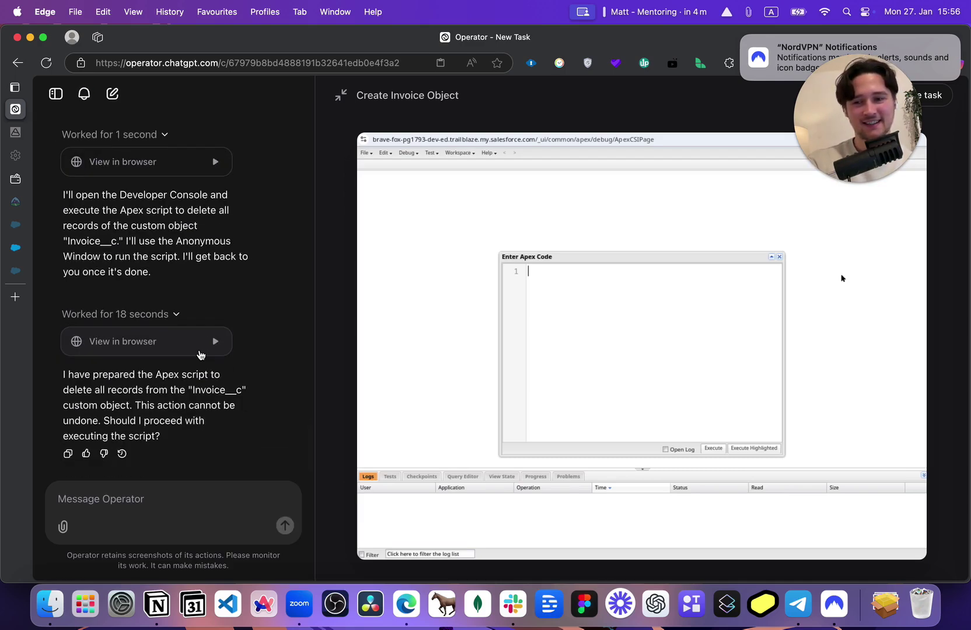
# Step: Approve executing the Apex script that deletes all Invoice__c records with the reply "Yeah"
pyautogui.click(149, 507)
pyautogui.write('Yeah')
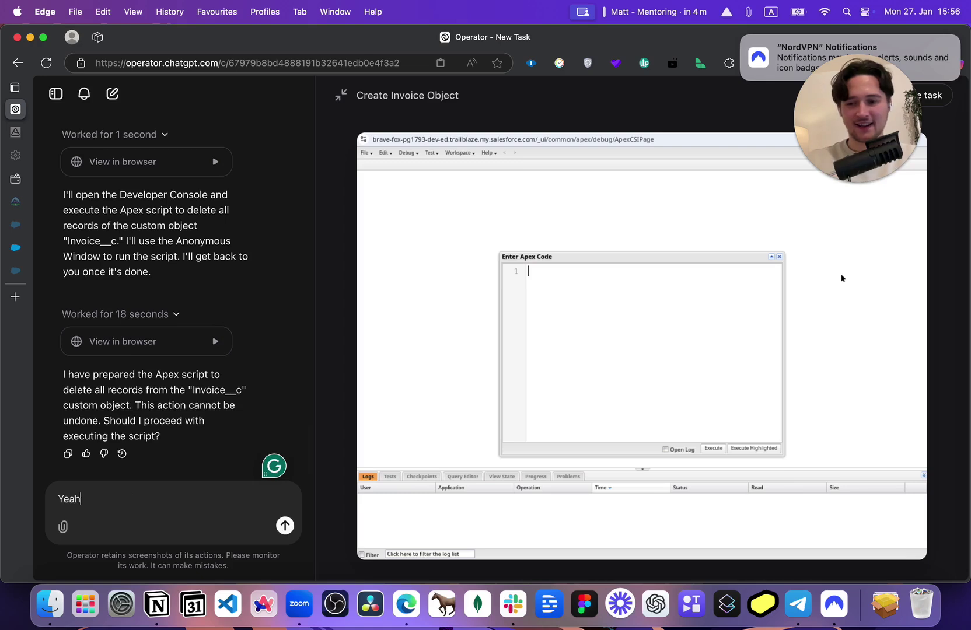
pyautogui.press('Return')
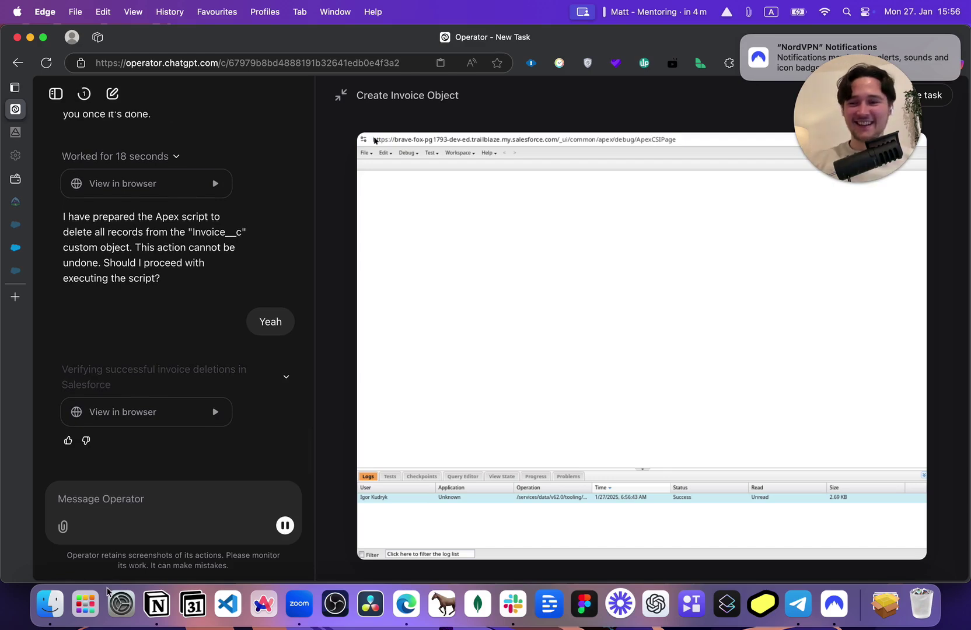
# Step: Send the follow-up request "Now create dummy invoice records, but with the apex script" to the running task
pyautogui.click(152, 497)
pyautogui.write('Now')
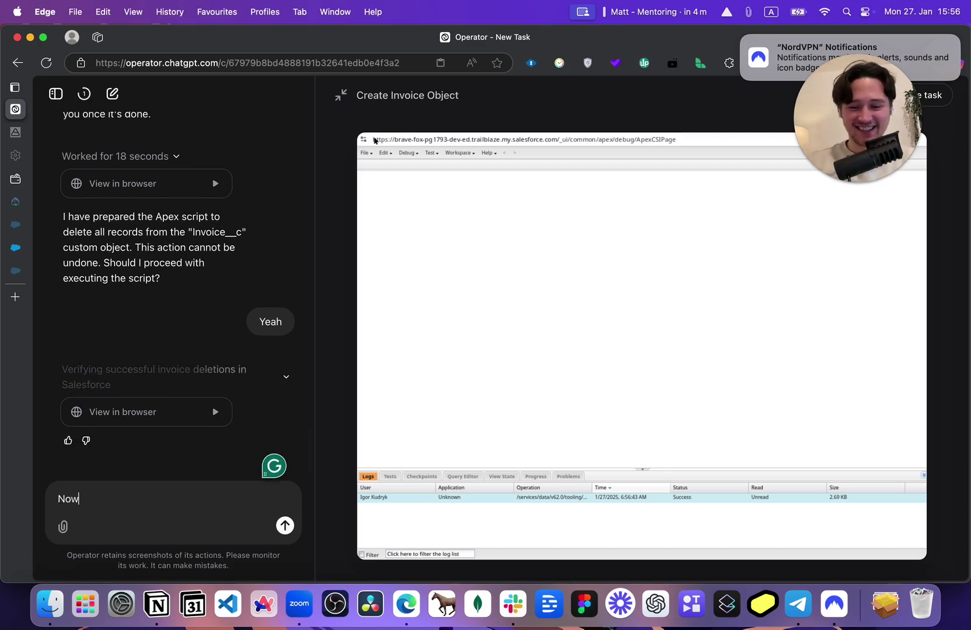
pyautogui.write(' create ')
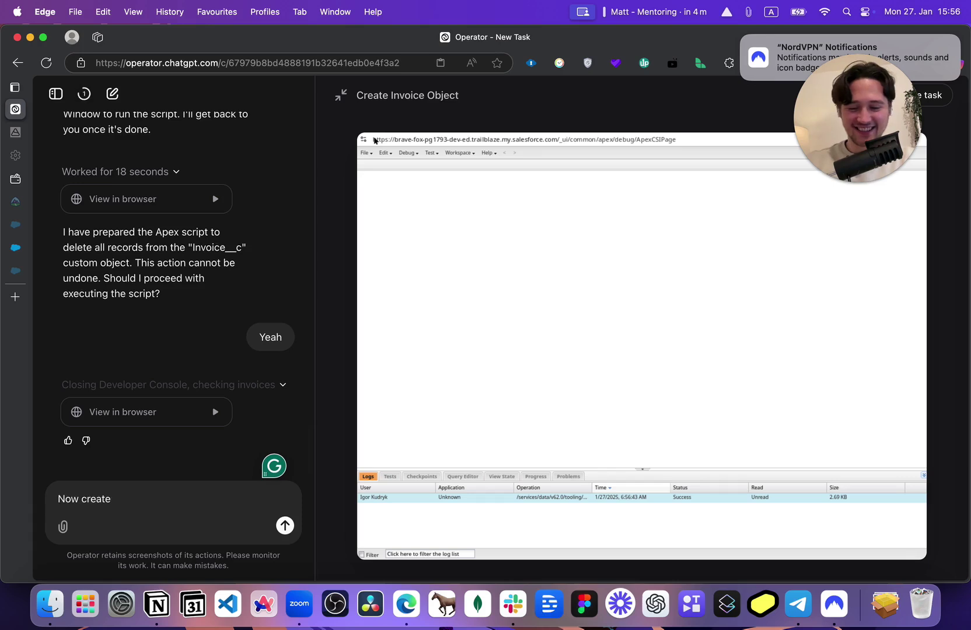
pyautogui.write('dumm')
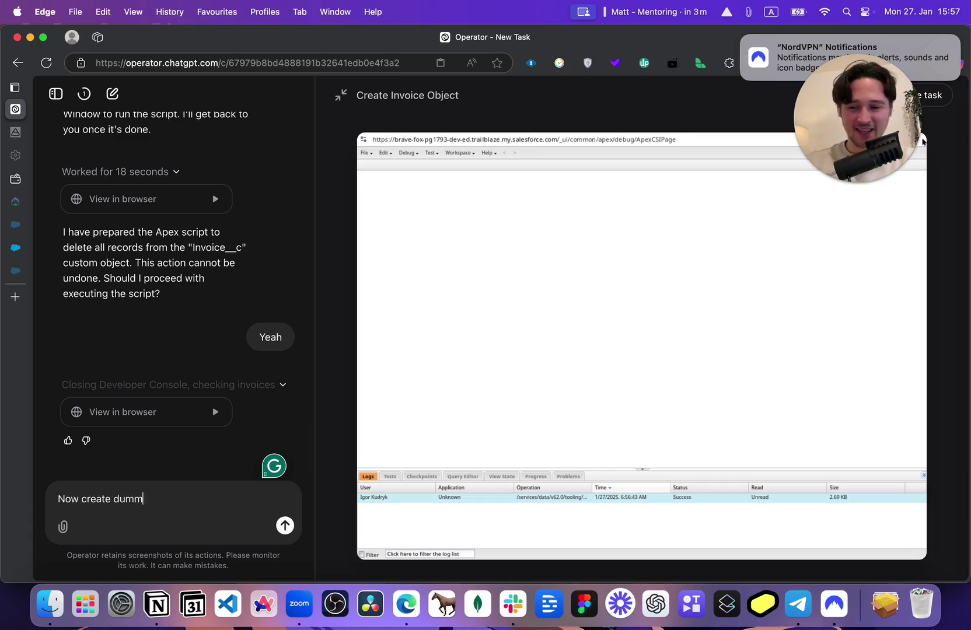
pyautogui.write('y invoice')
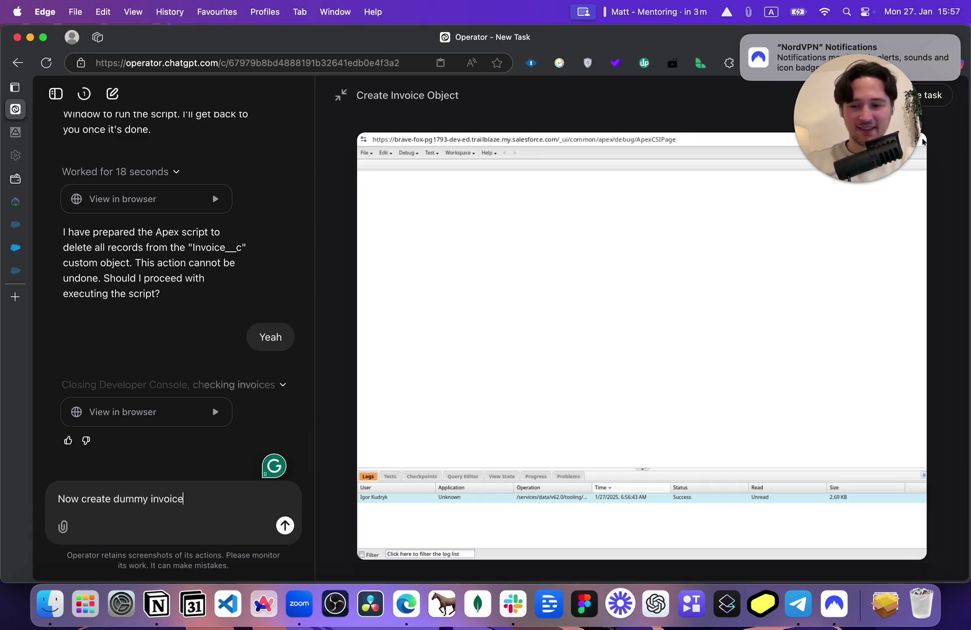
pyautogui.write(' records, ')
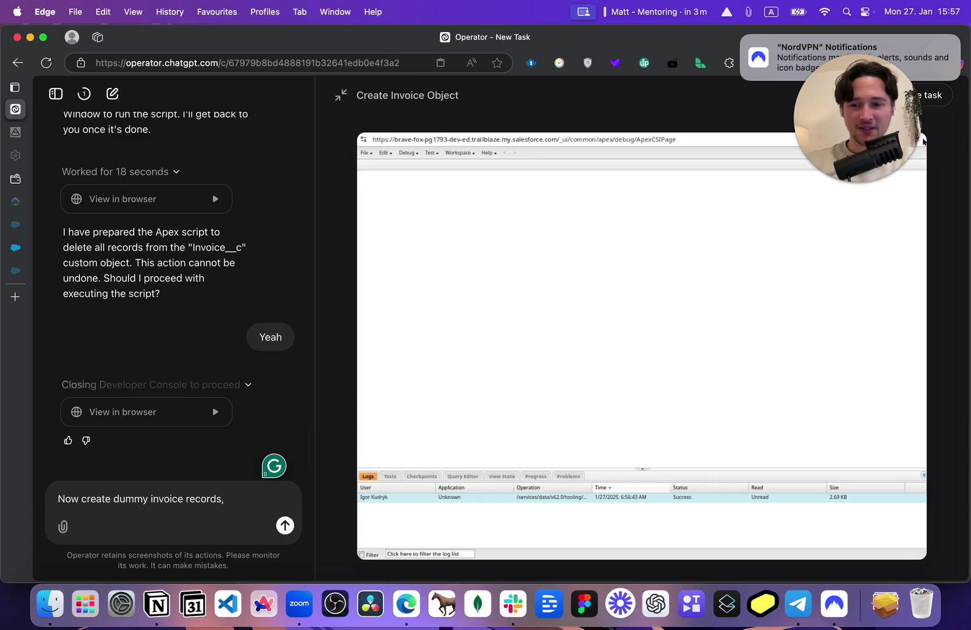
pyautogui.write('but ')
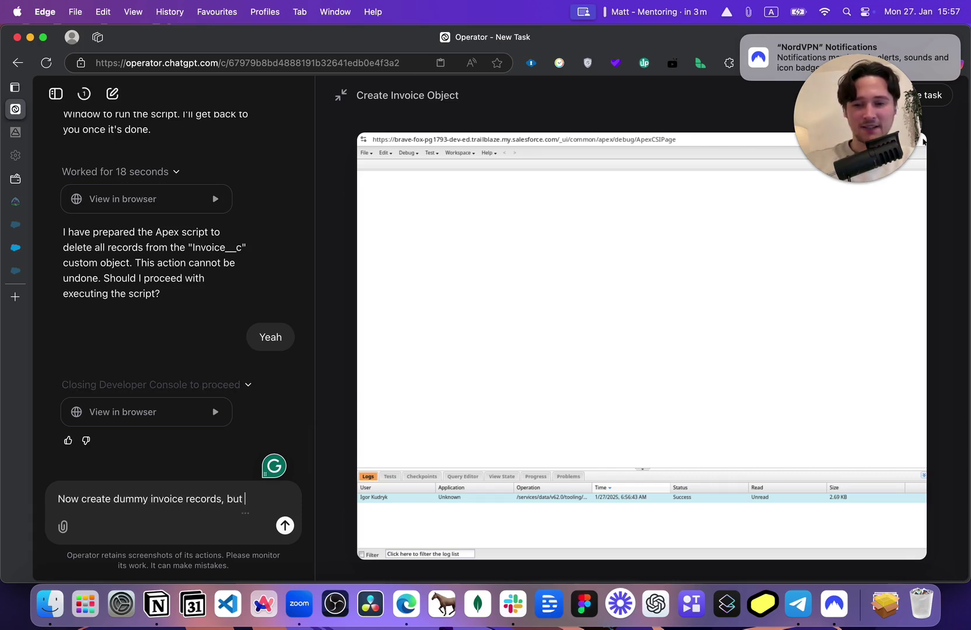
pyautogui.write('with the a')
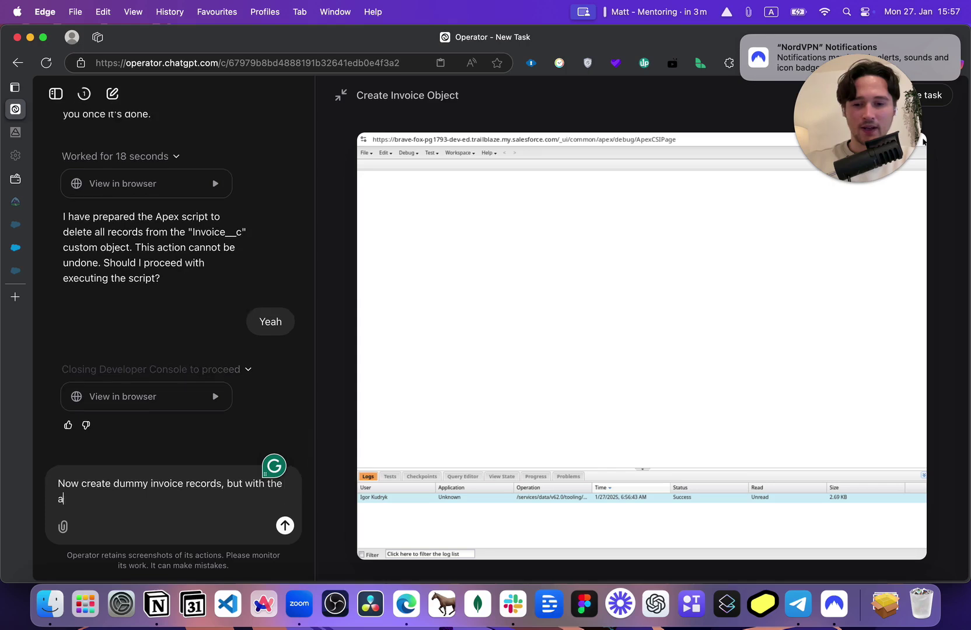
pyautogui.write('pex script')
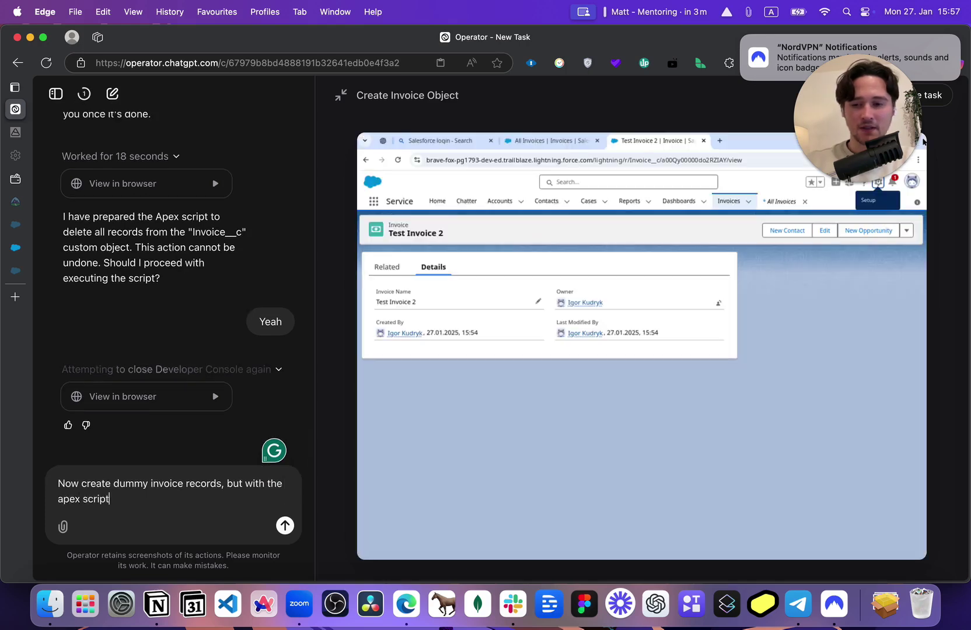
pyautogui.press('Return')
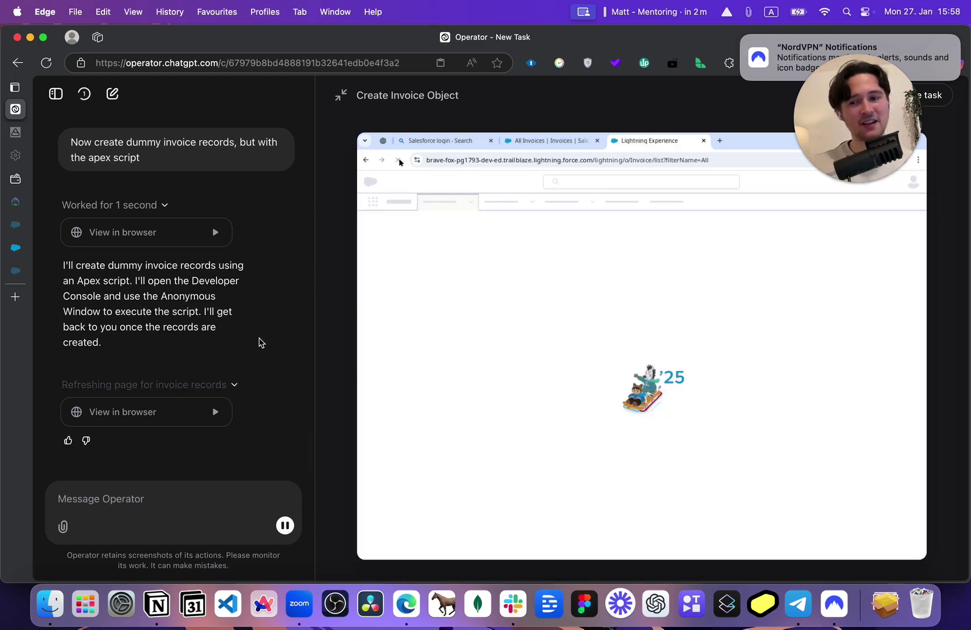
# Step: Redirect the running task to the custom object's tab with the message "Another invoices tab, not standard invoice"
pyautogui.click(162, 495)
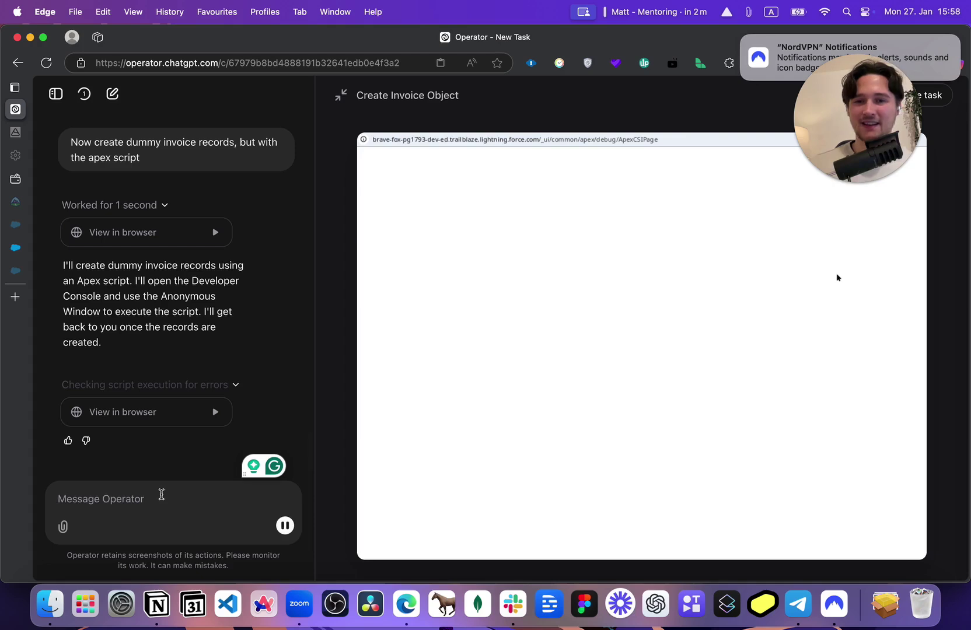
pyautogui.write('And')
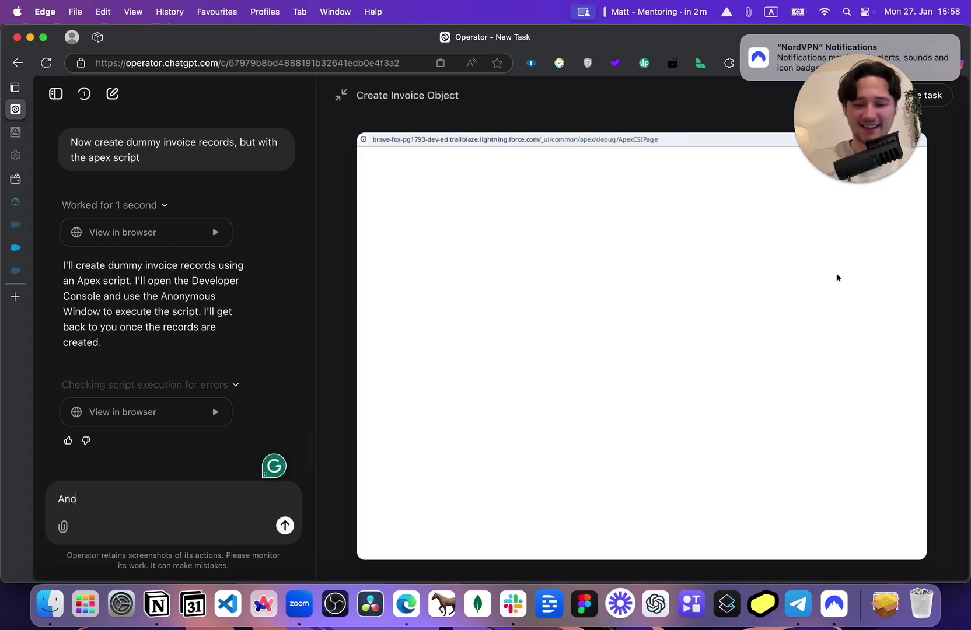
pyautogui.write('other invoices ')
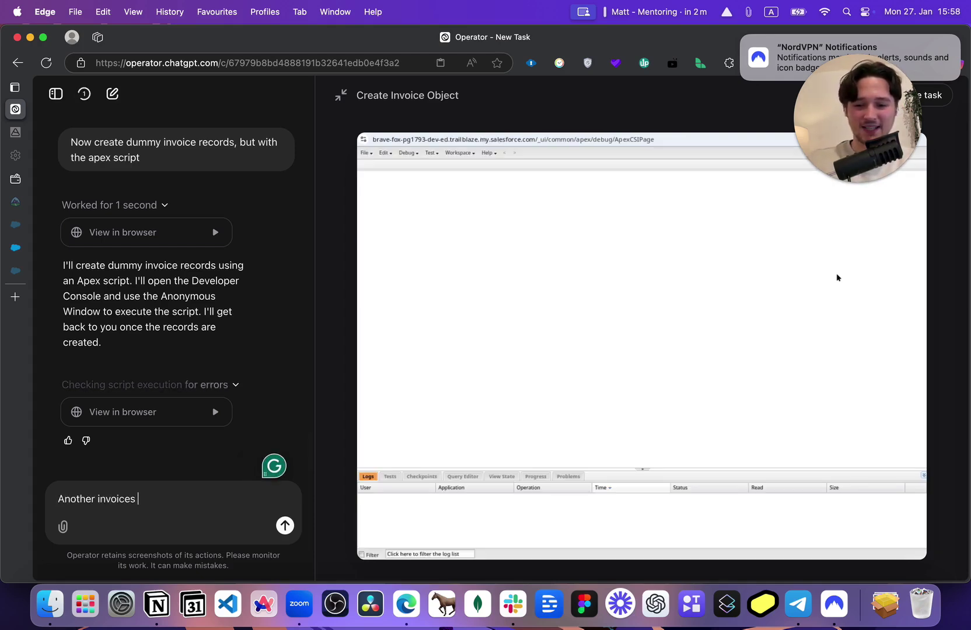
pyautogui.write('tab, not st')
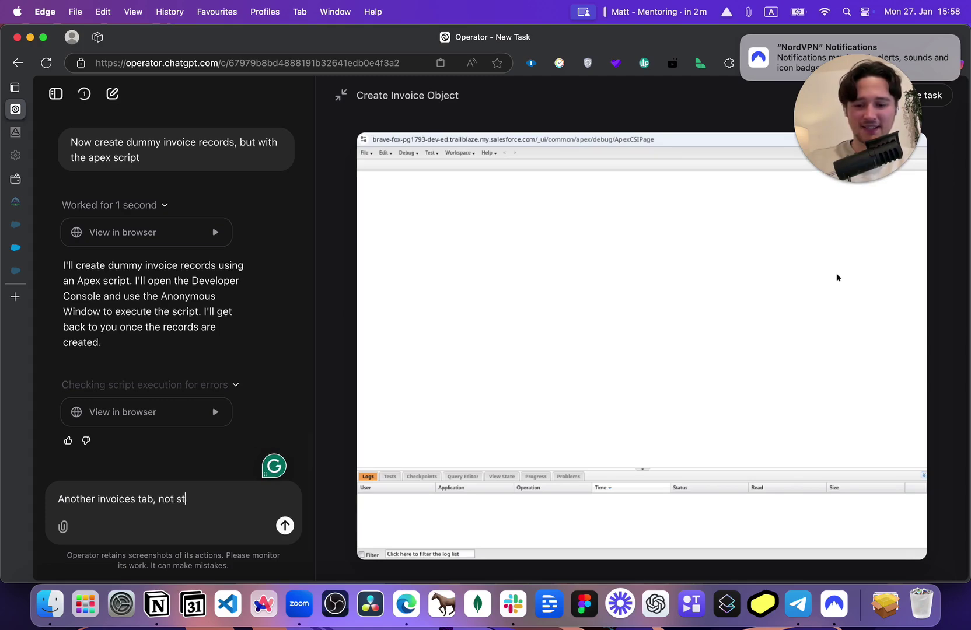
pyautogui.write('andard invoice')
pyautogui.press('Return')
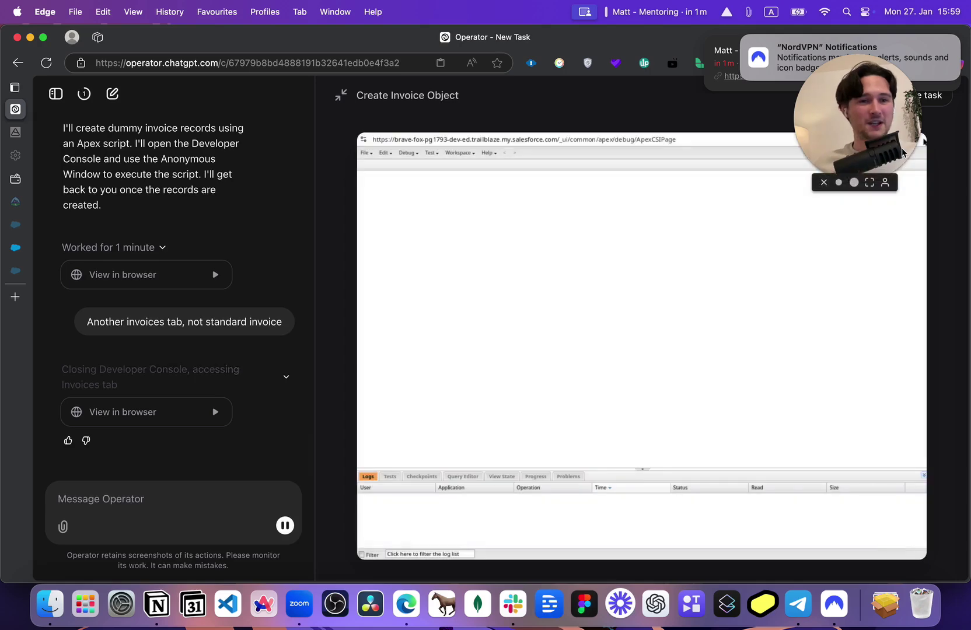
pyautogui.click(855, 184)
pyautogui.moveTo(857, 110); pyautogui.dragTo(208, 167)
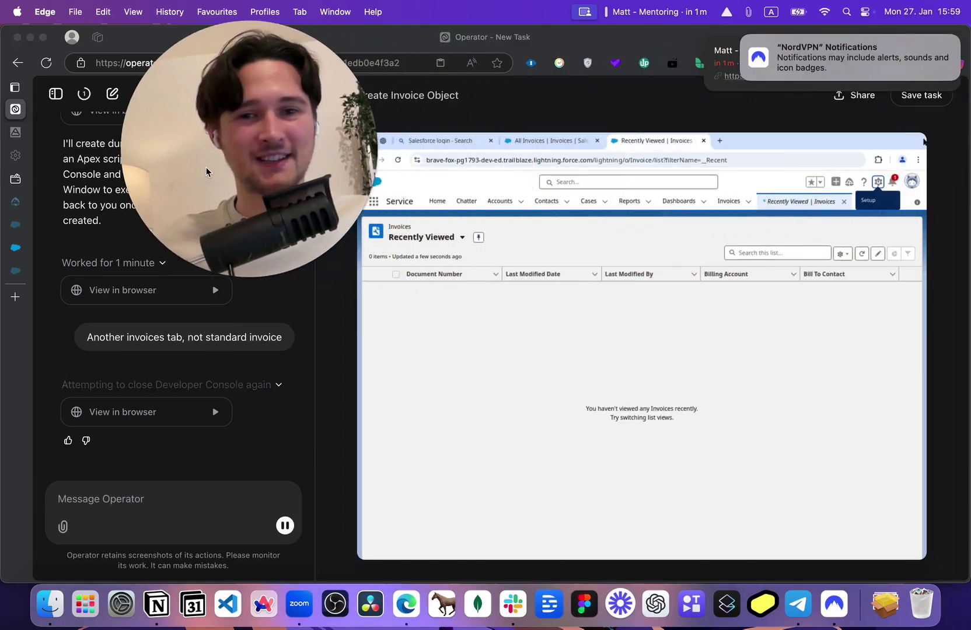